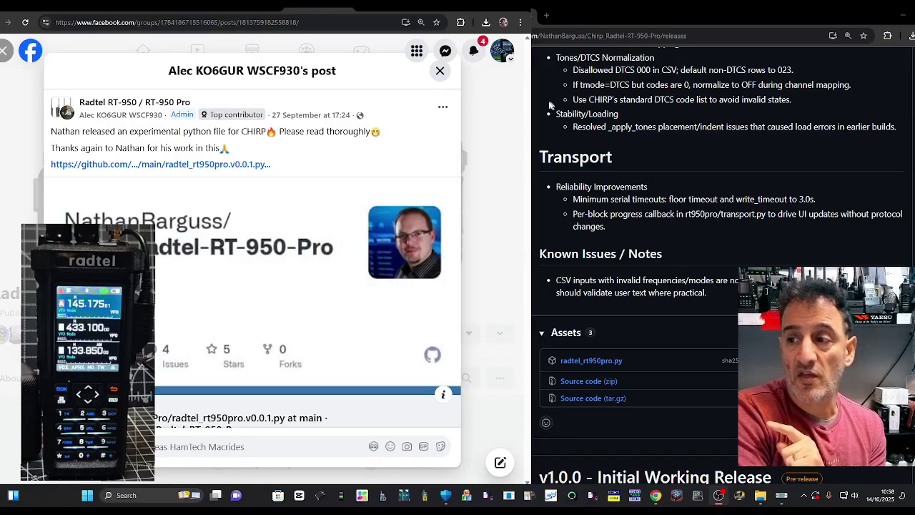
# - Scroll through the Radtel RT-950 Pro release notes and assets on GitHub
pyautogui.scroll(10, 783, 250)
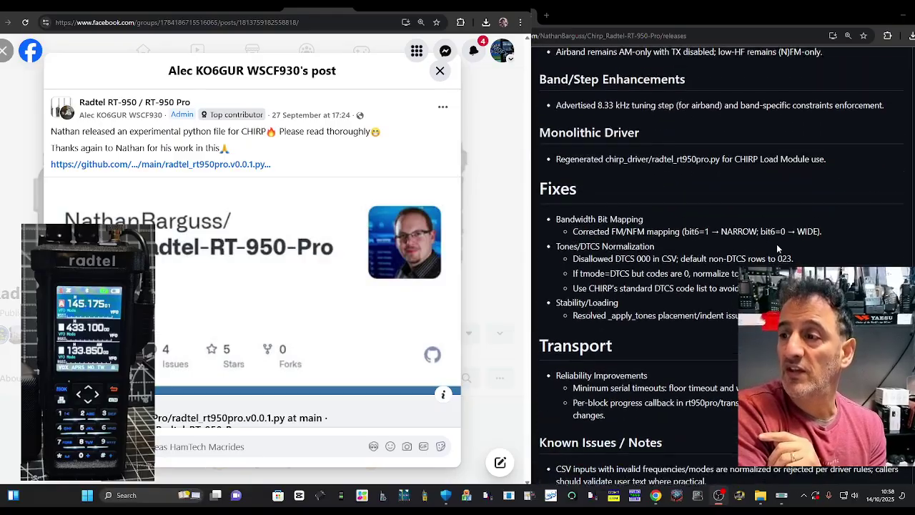
pyautogui.scroll(-10, 781, 248)
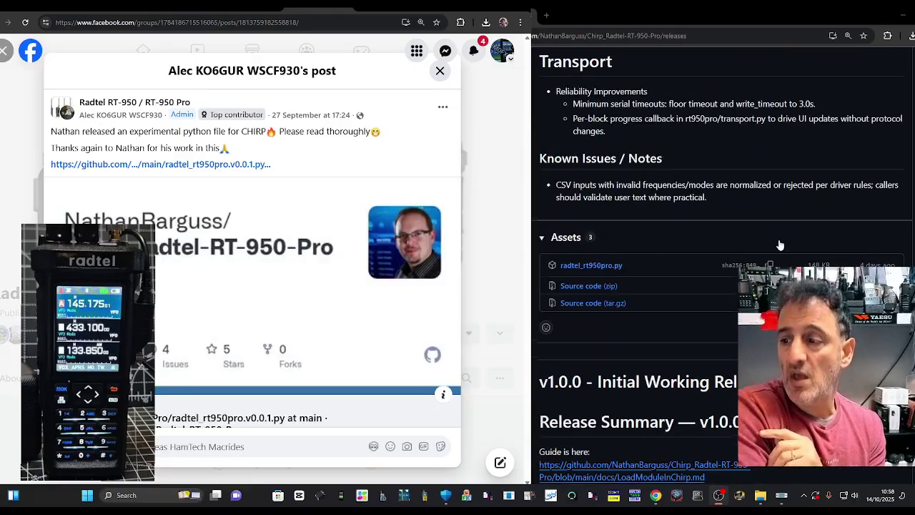
pyautogui.scroll(3, 779, 240)
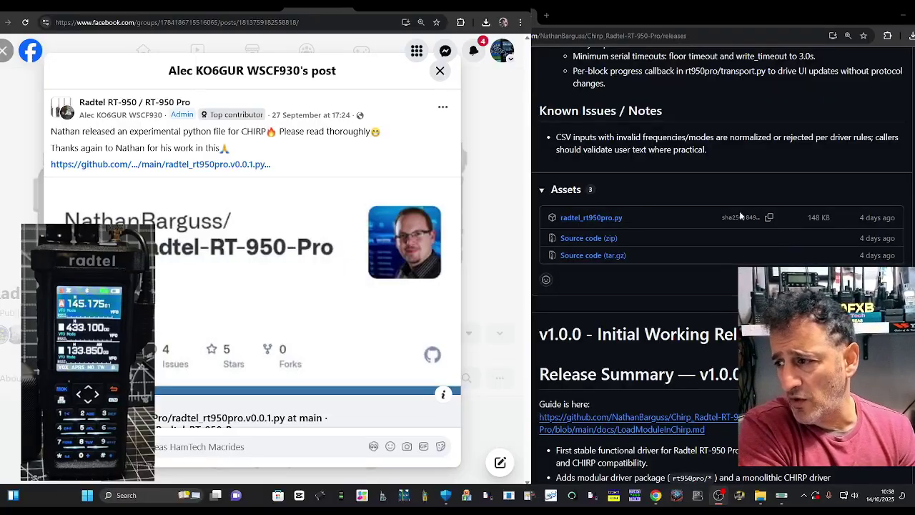
pyautogui.scroll(10, 802, 215)
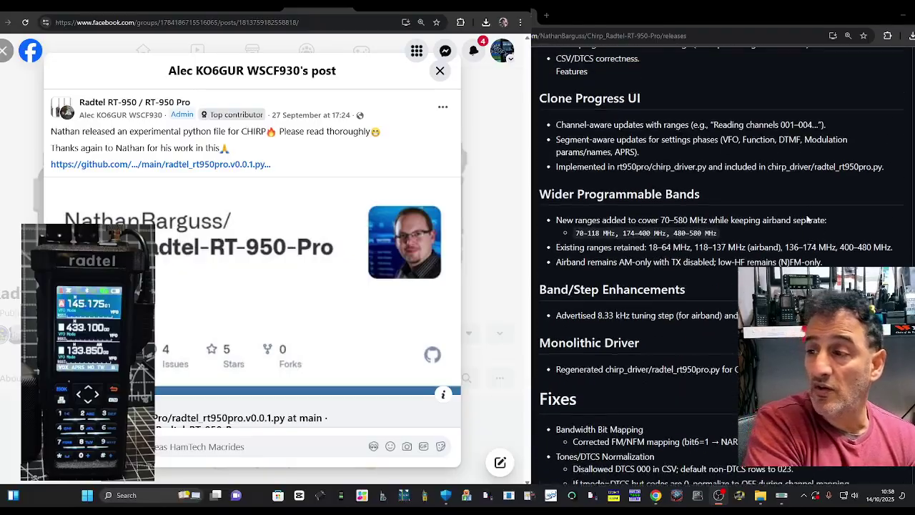
pyautogui.scroll(2, 805, 214)
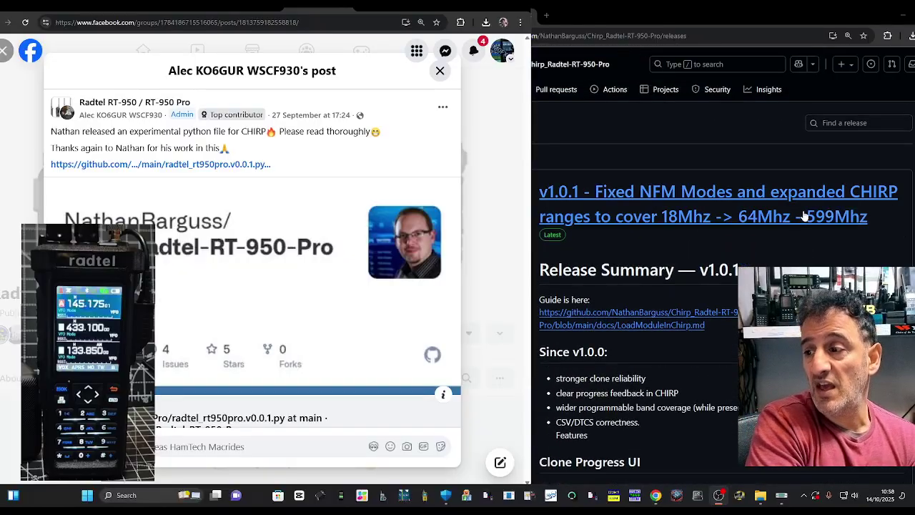
pyautogui.scroll(-10, 772, 189)
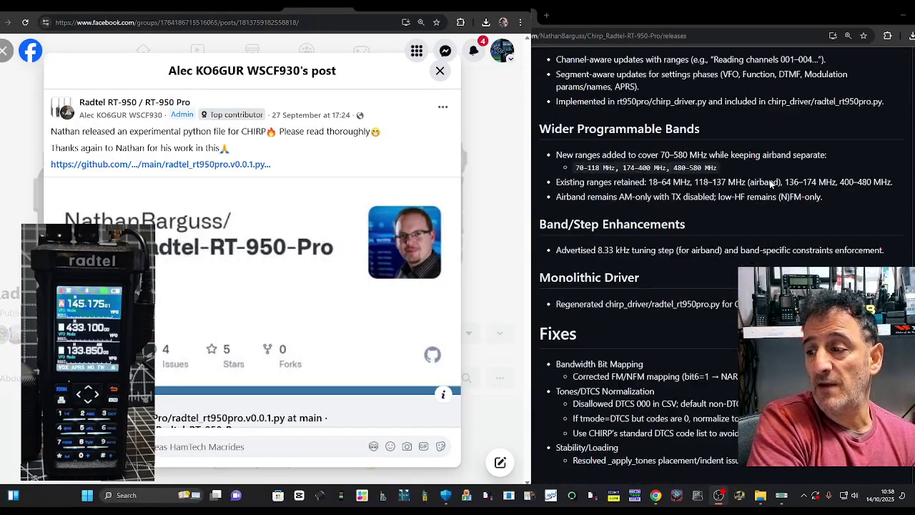
pyautogui.scroll(-5, 770, 182)
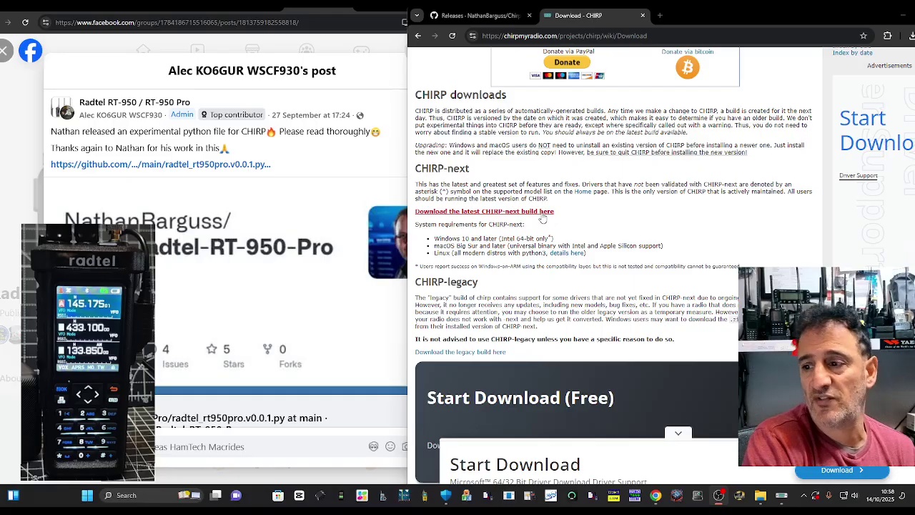
# - Download radtel_rt950pro.py from the release assets, keeping the unverified file
pyautogui.click(783, 497)
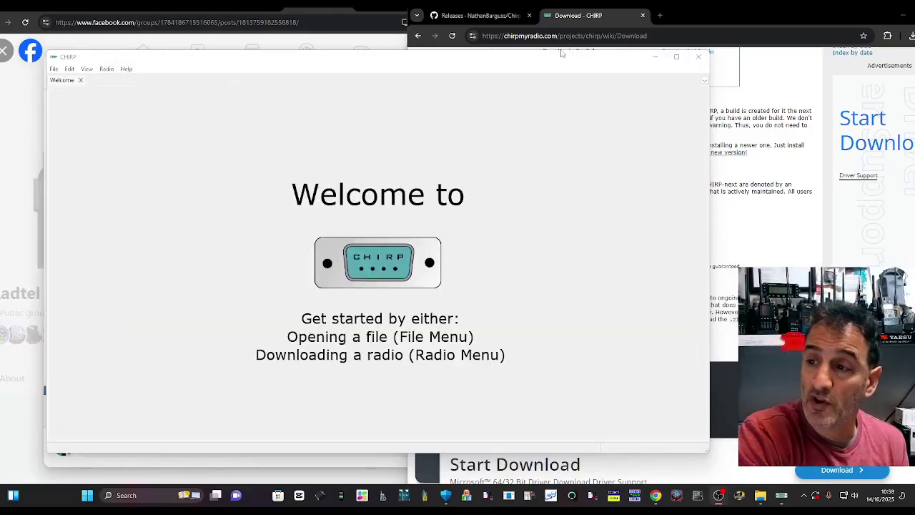
pyautogui.click(508, 20)
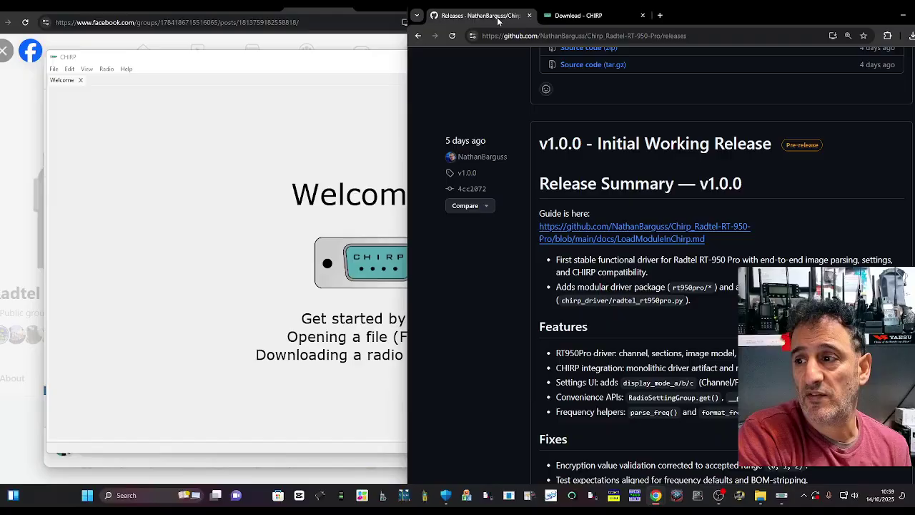
pyautogui.scroll(-5, 782, 212)
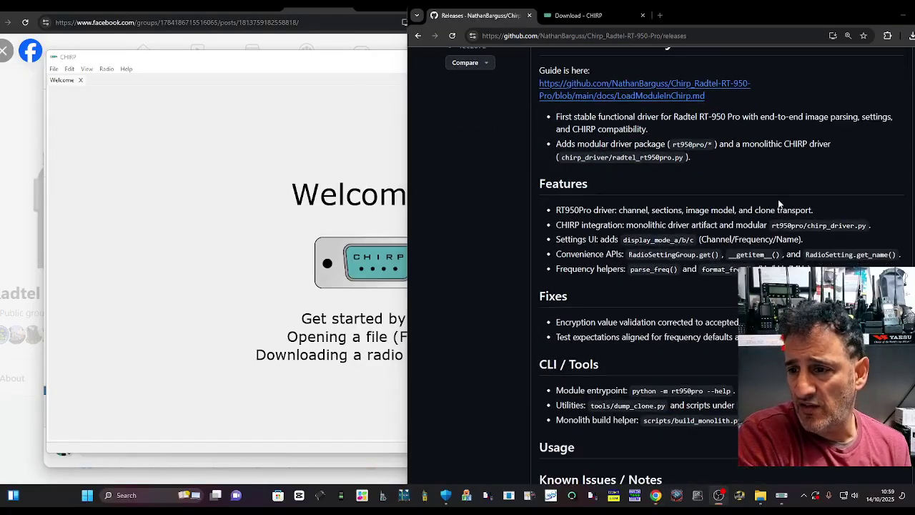
pyautogui.scroll(3, 778, 199)
pyautogui.scroll(5, 776, 196)
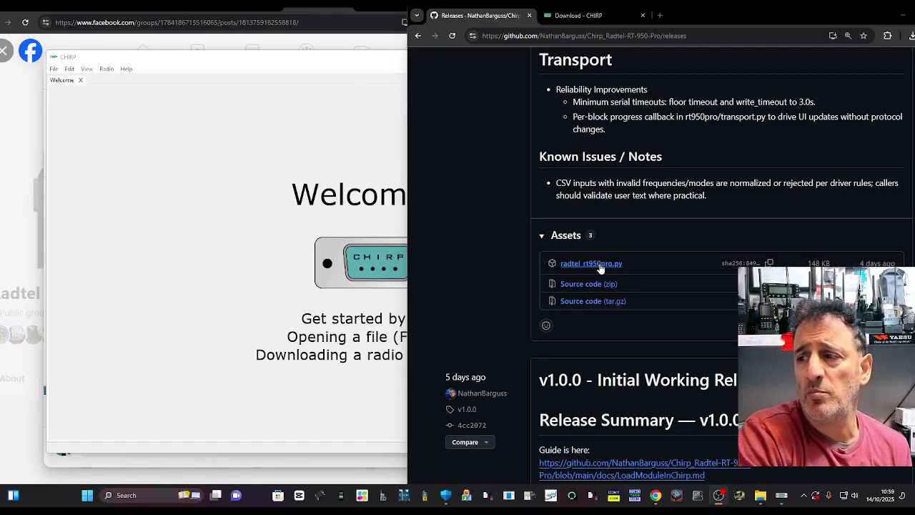
pyautogui.click(599, 265)
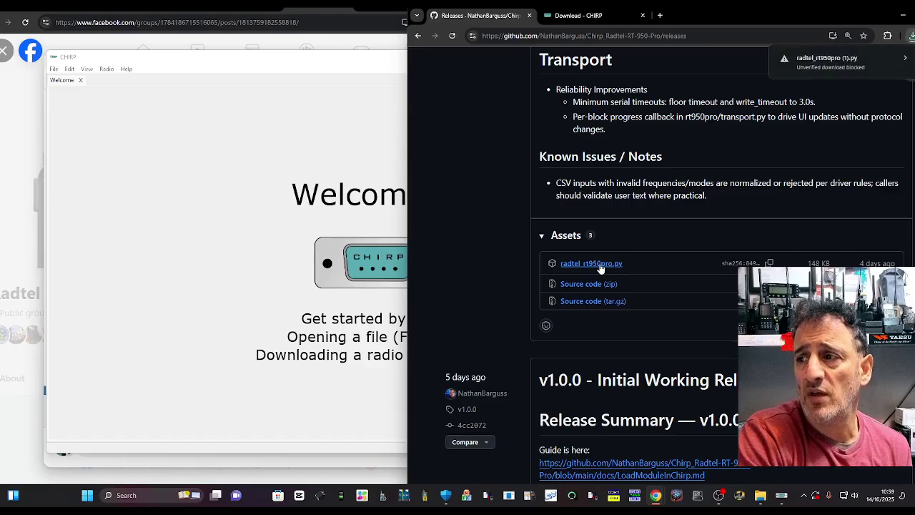
pyautogui.click(852, 65)
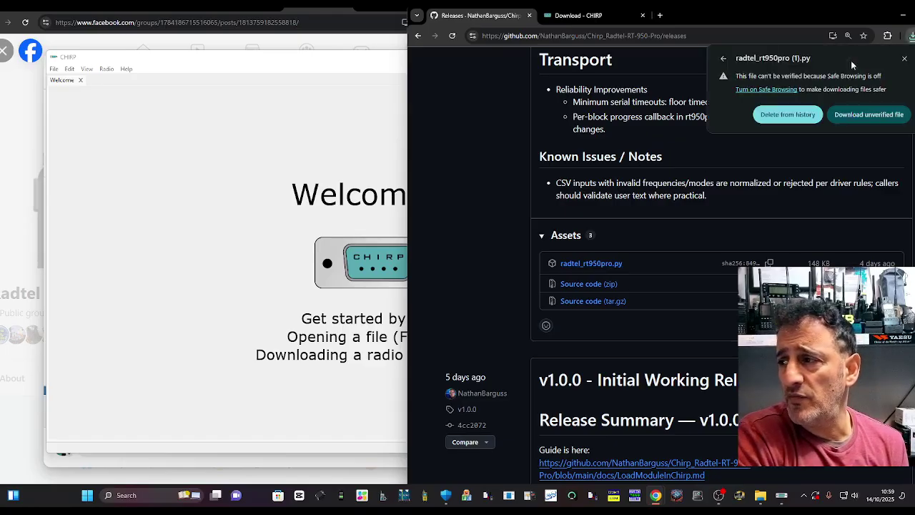
pyautogui.click(871, 114)
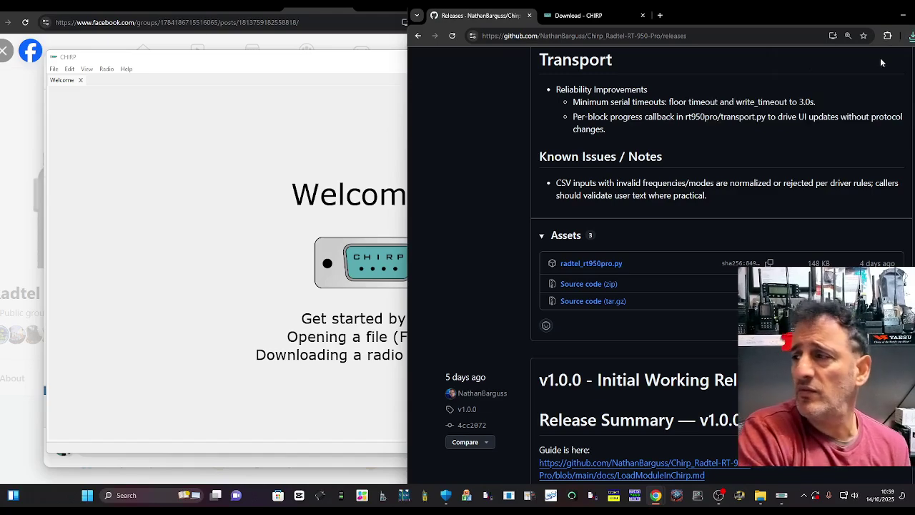
# - Confirm the 148 KB driver in recent downloads and return to CHIRP
pyautogui.click(912, 36)
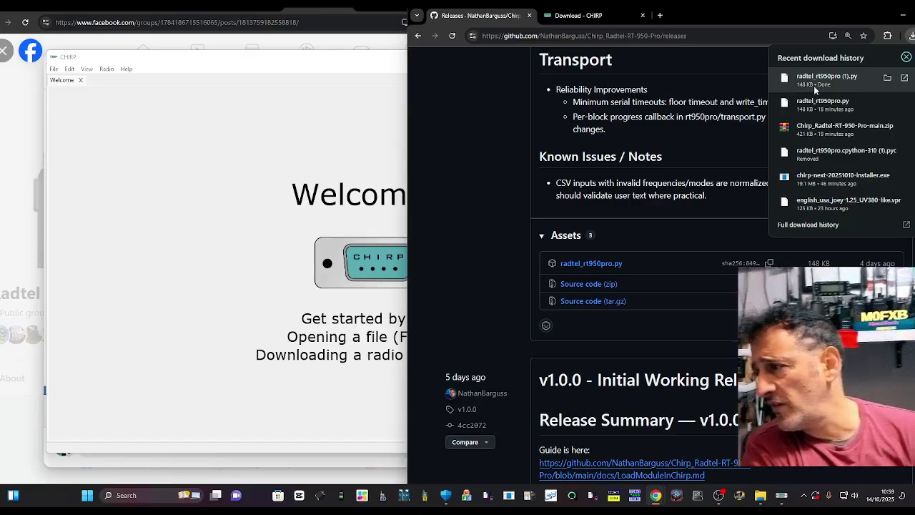
pyautogui.click(714, 63)
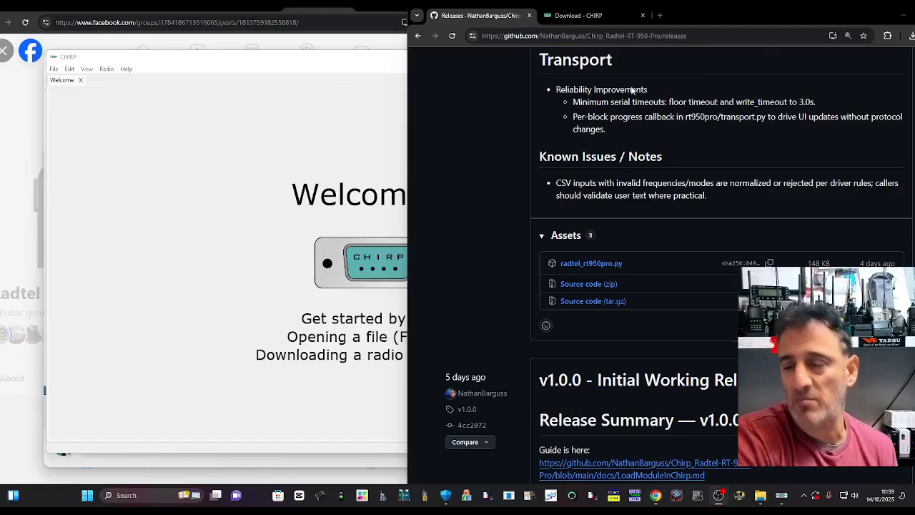
pyautogui.click(207, 132)
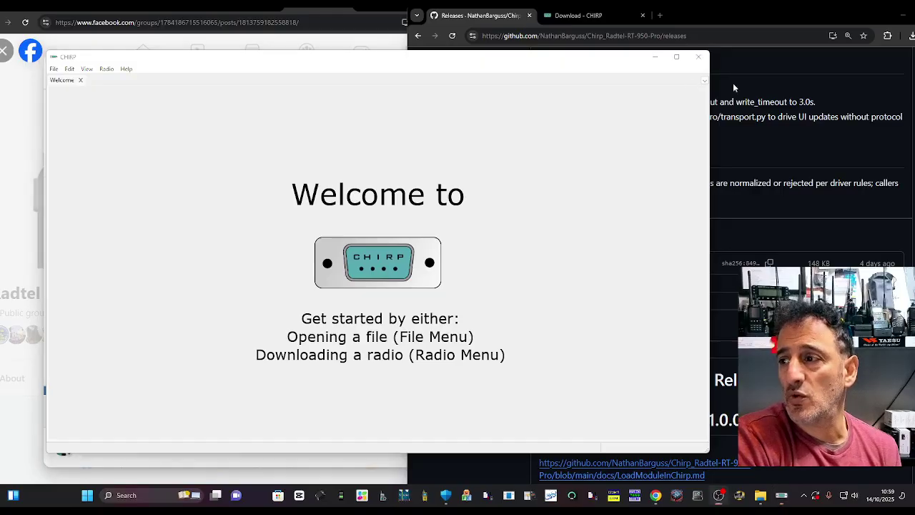
# - Toggle Developer Mode off from the Help menu and dismiss the restart notice
pyautogui.click(107, 71)
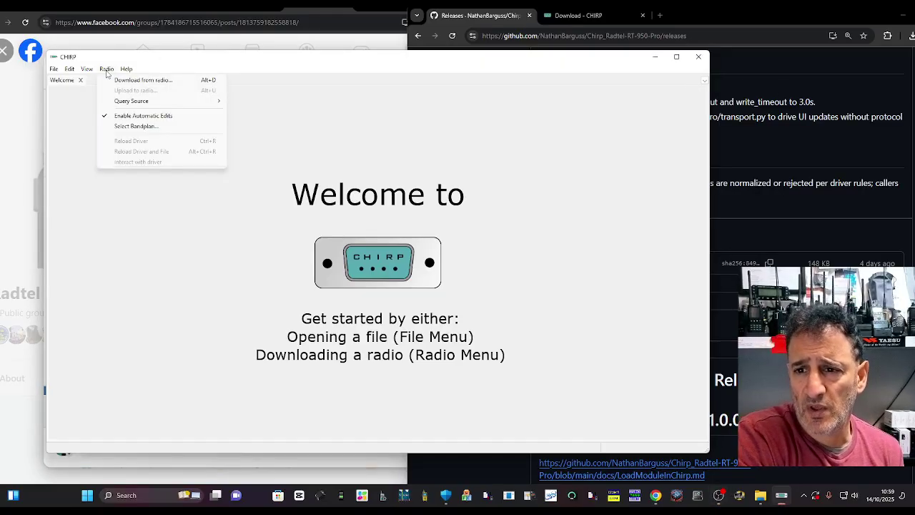
pyautogui.moveTo(127, 72)
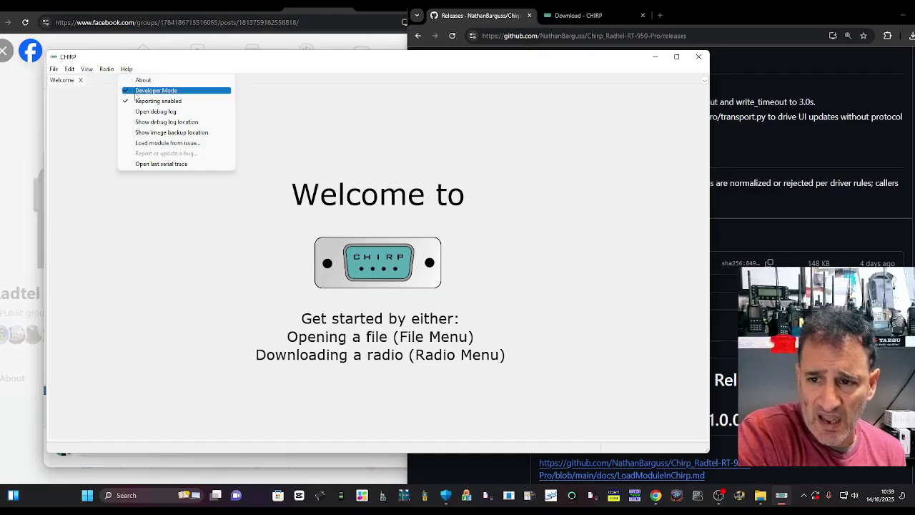
pyautogui.click(156, 91)
pyautogui.moveTo(366, 220); pyautogui.dragTo(219, 198)
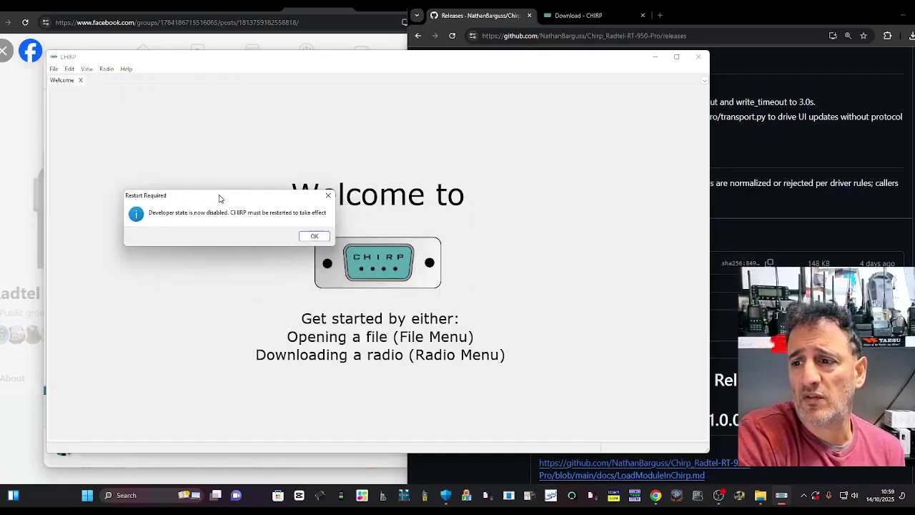
pyautogui.click(313, 237)
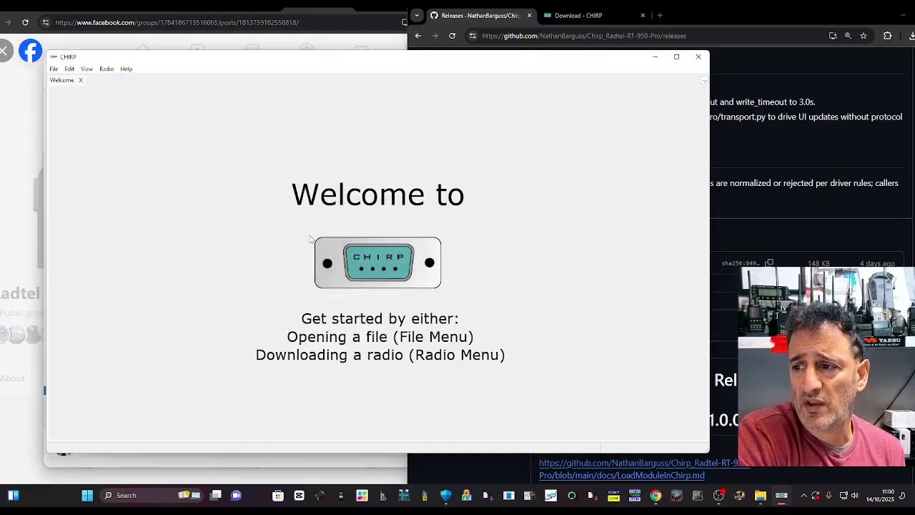
# - Turn Developer Mode back on, accepting the Danger Ahead warning and restart notice
pyautogui.click(126, 68)
pyautogui.click(143, 90)
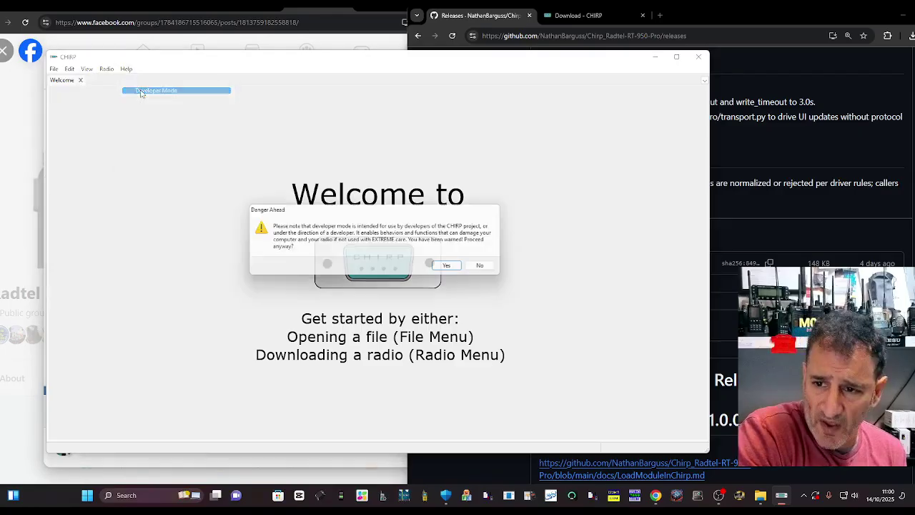
pyautogui.moveTo(350, 210); pyautogui.dragTo(203, 168)
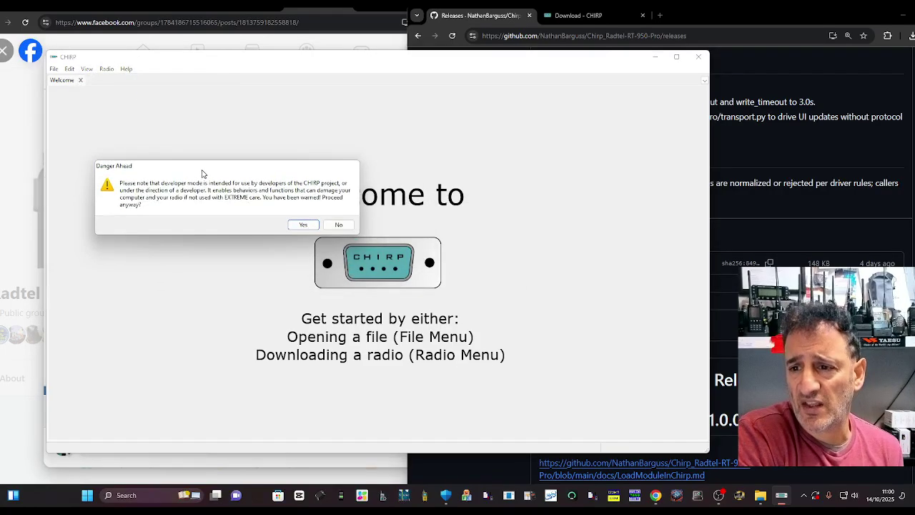
pyautogui.click(303, 225)
pyautogui.moveTo(343, 221); pyautogui.dragTo(210, 198)
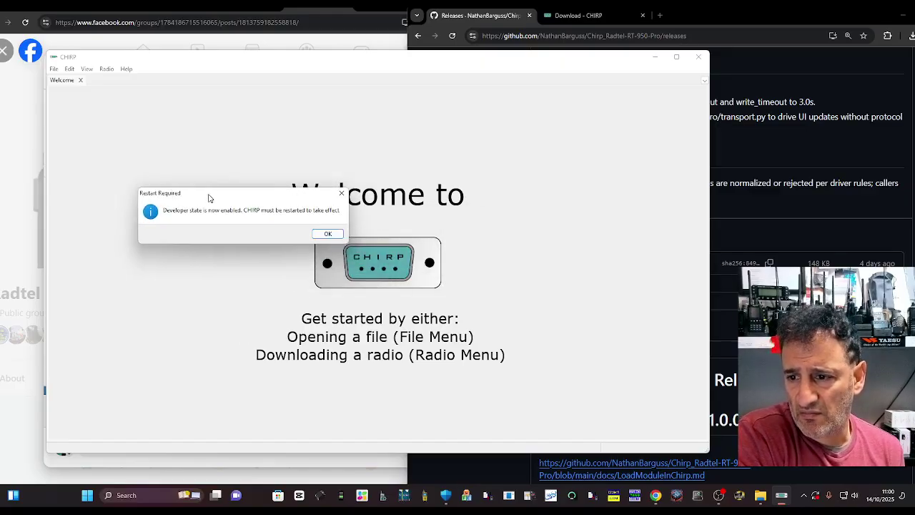
pyautogui.click(328, 235)
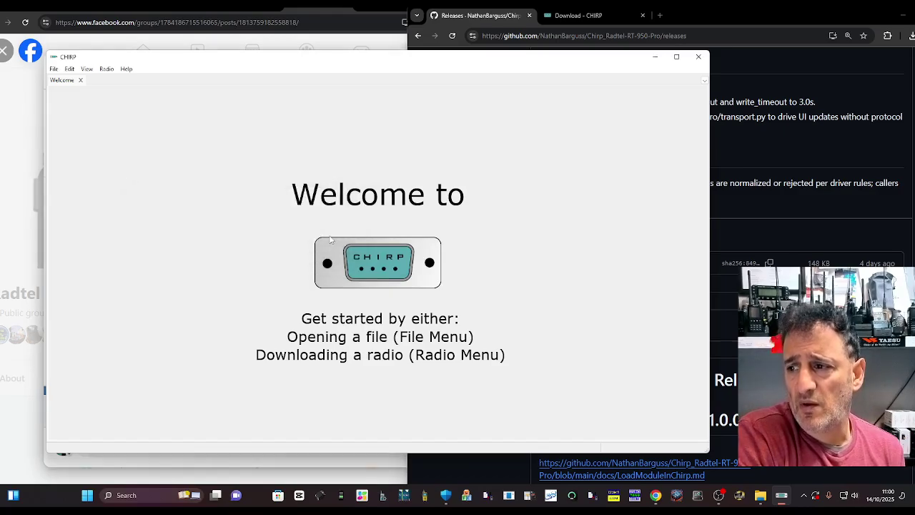
pyautogui.click(698, 57)
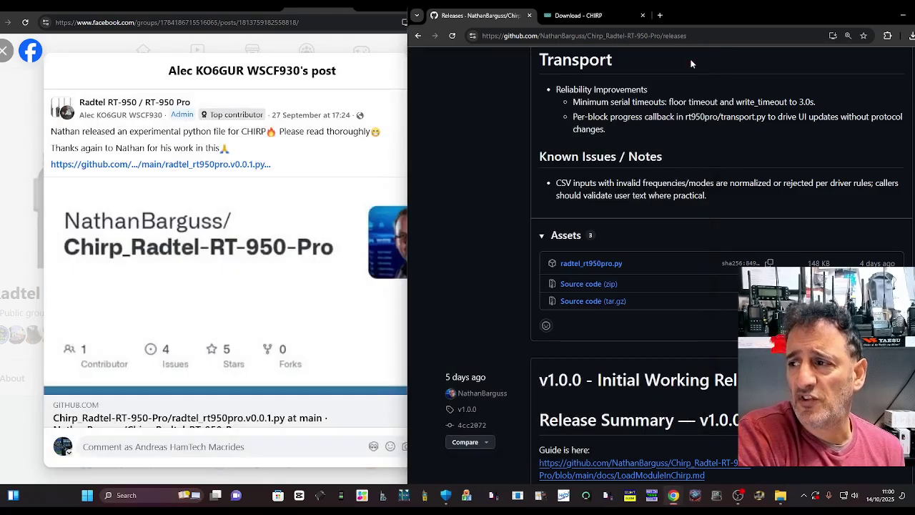
pyautogui.click(190, 496)
pyautogui.write('chirp')
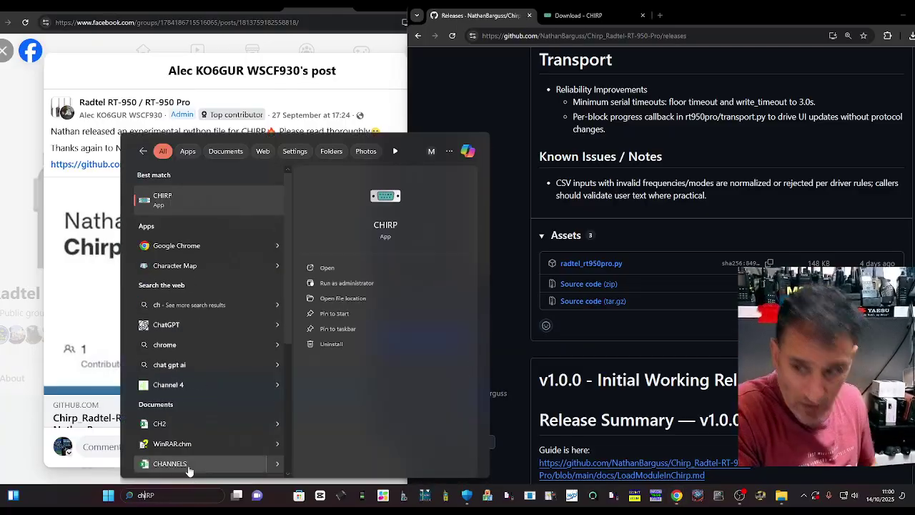
pyautogui.click(171, 199)
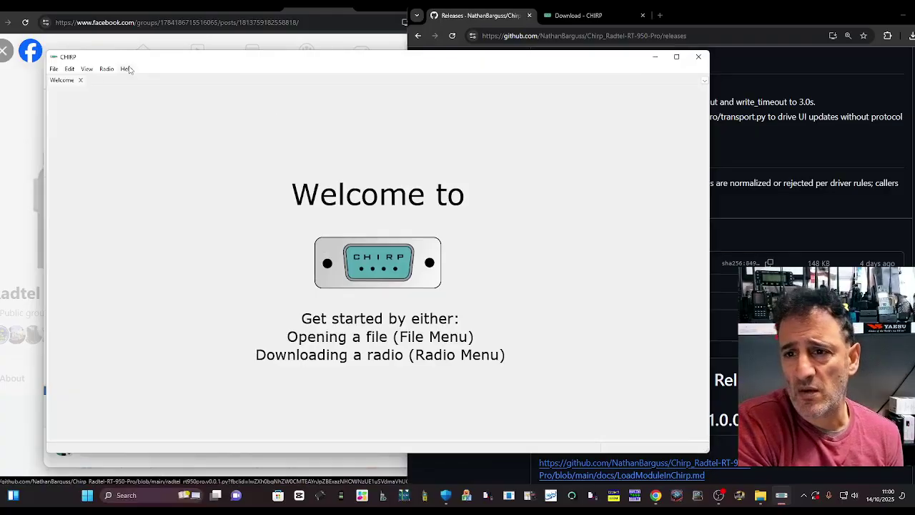
pyautogui.click(127, 70)
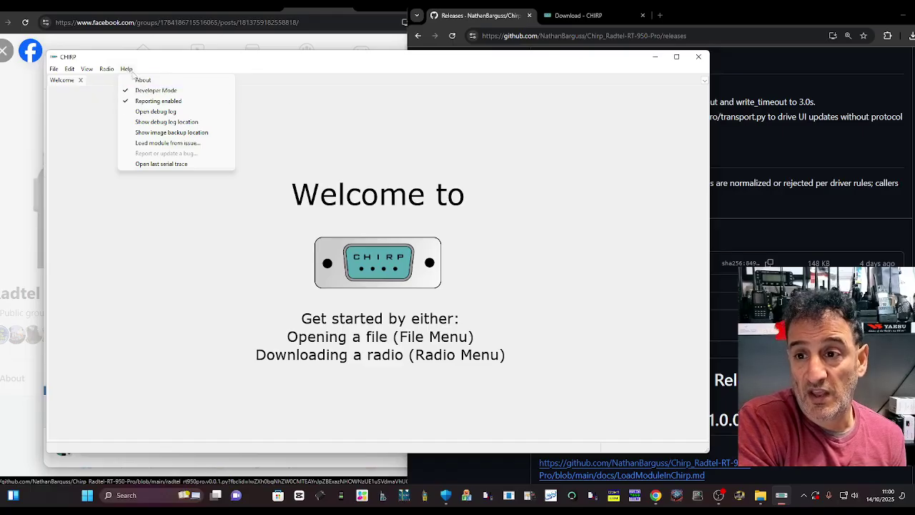
pyautogui.click(264, 105)
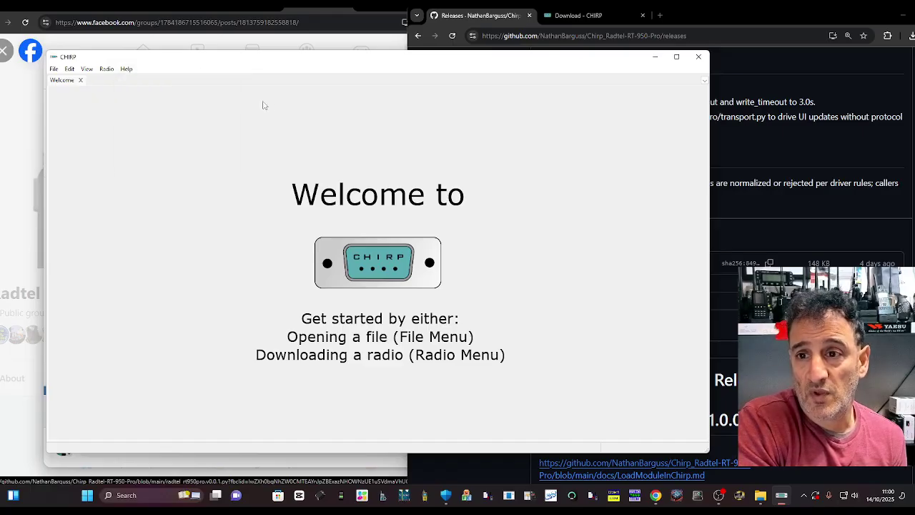
pyautogui.click(54, 69)
pyautogui.click(192, 111)
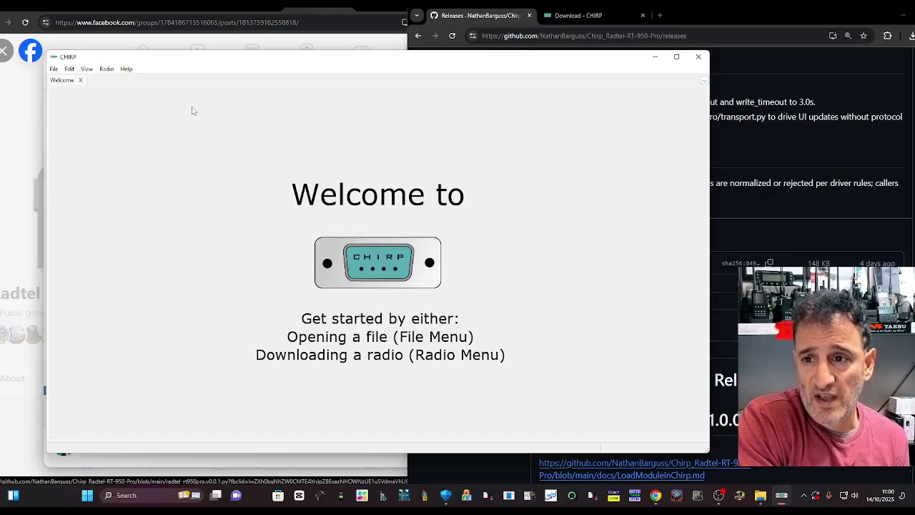
pyautogui.click(55, 70)
pyautogui.click(210, 116)
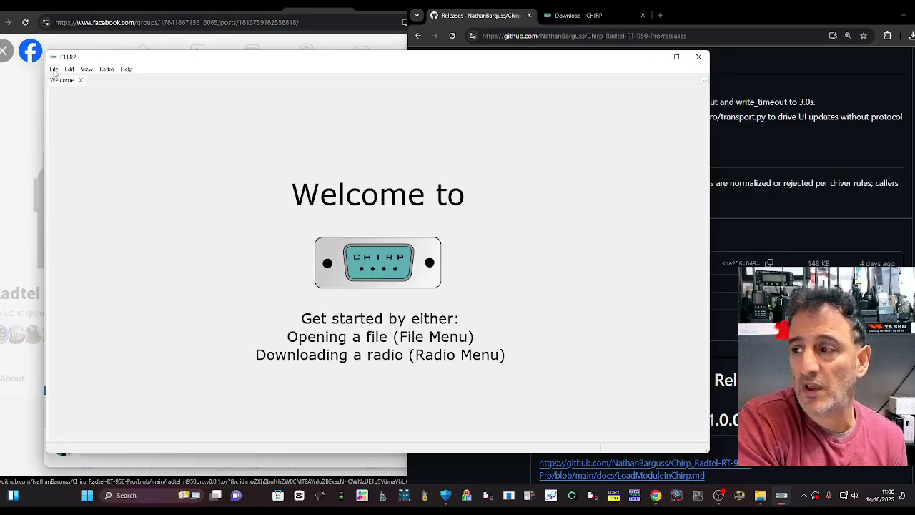
# - Load the radtel_rt950pro.py module from Downloads after accepting the risk warning
pyautogui.click(54, 69)
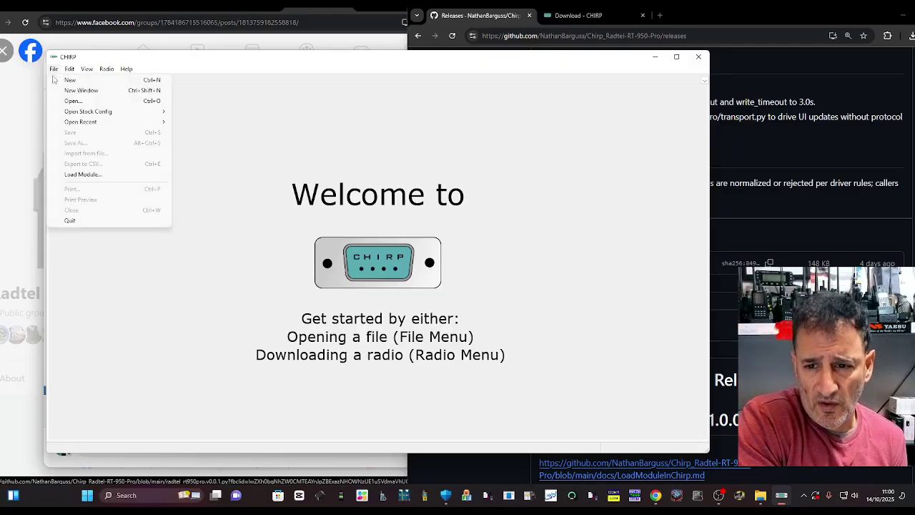
pyautogui.click(71, 177)
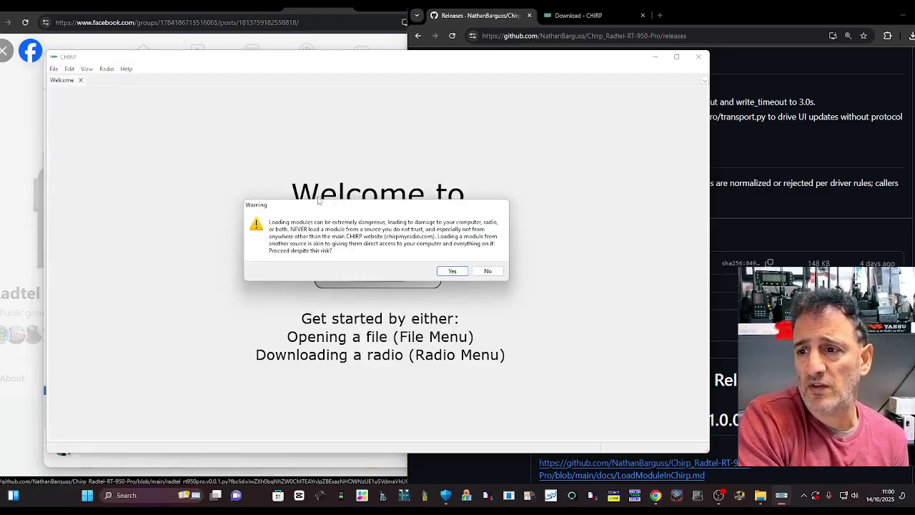
pyautogui.moveTo(319, 201); pyautogui.dragTo(165, 174)
pyautogui.click(276, 236)
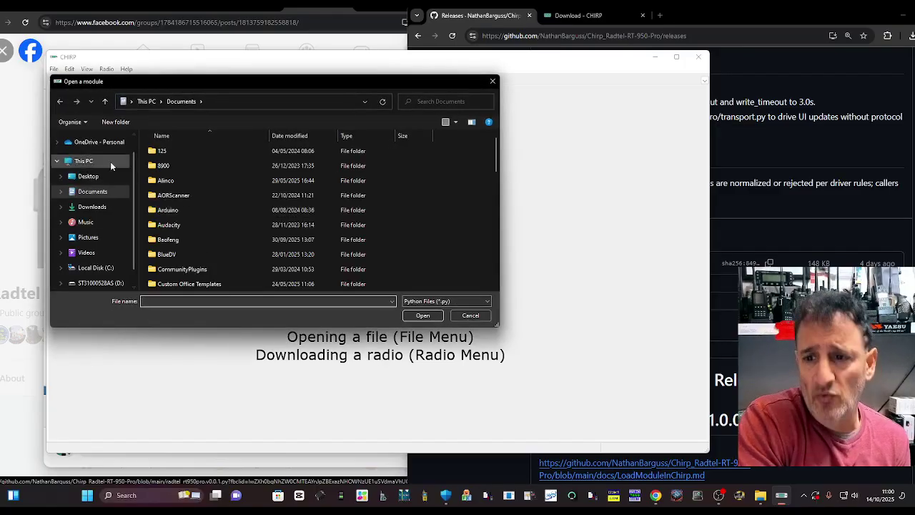
pyautogui.click(100, 207)
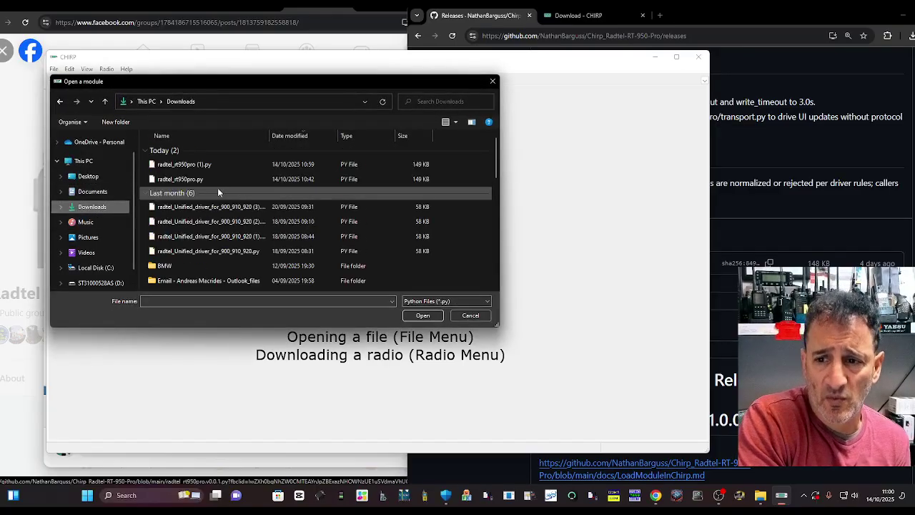
pyautogui.doubleClick(181, 180)
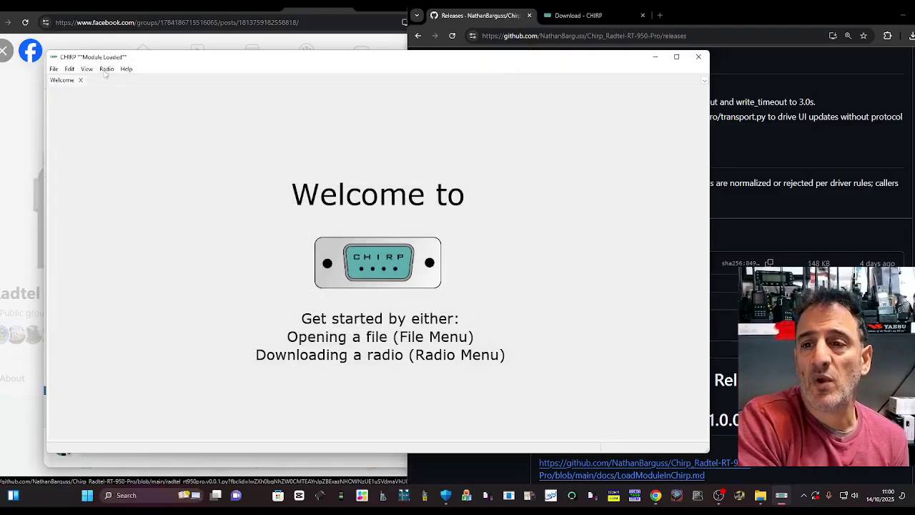
# - Download the radio's memories over COM3 with vendor Radtel and model RT-950 Pro
pyautogui.click(106, 69)
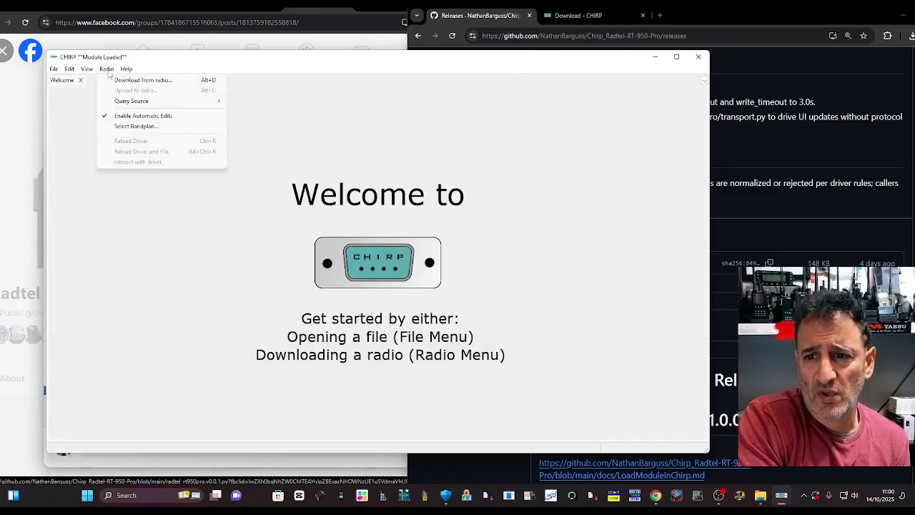
pyautogui.click(111, 80)
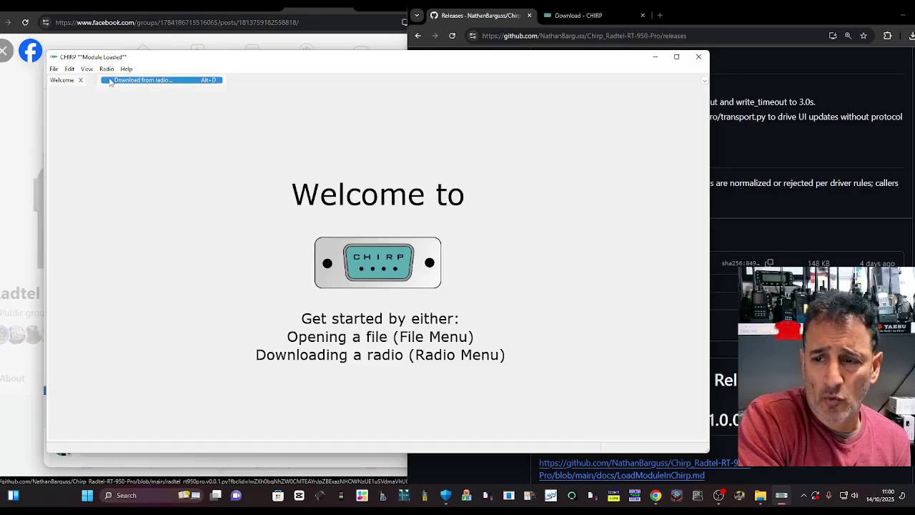
pyautogui.moveTo(359, 205); pyautogui.dragTo(191, 122)
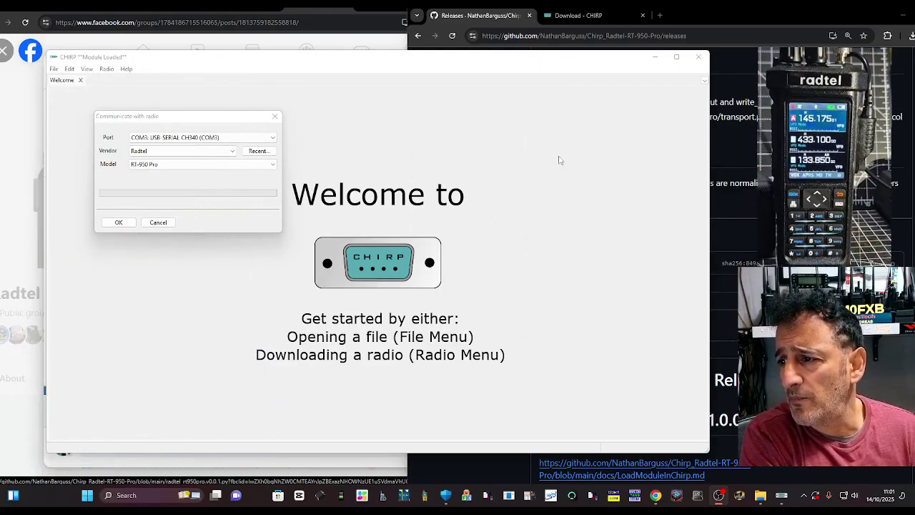
pyautogui.click(272, 138)
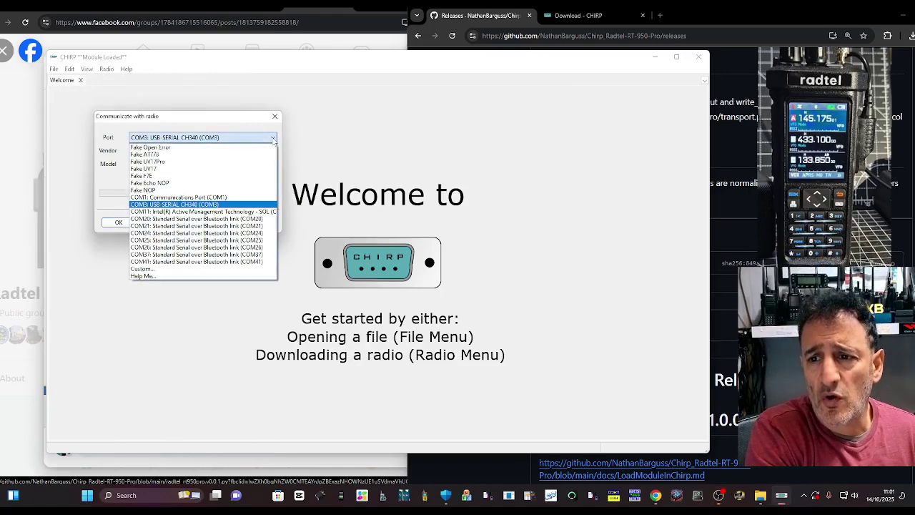
pyautogui.click(272, 138)
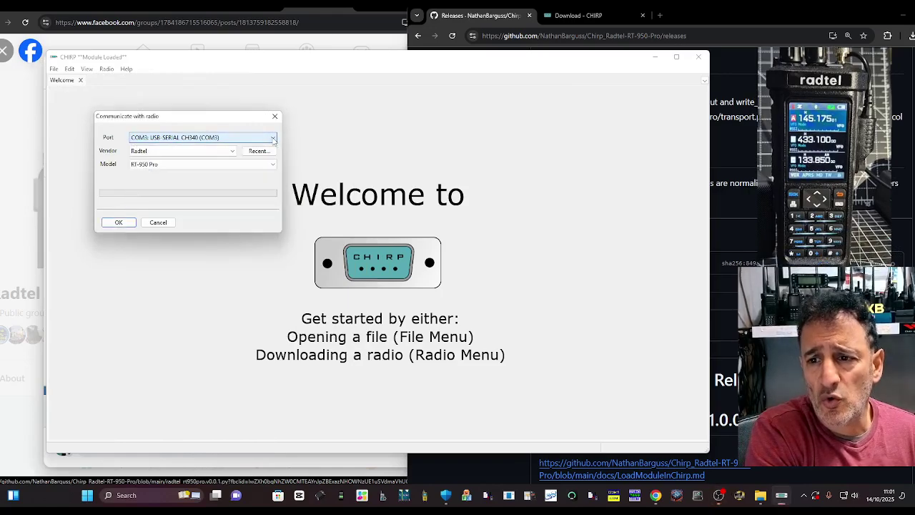
pyautogui.click(233, 151)
pyautogui.click(234, 151)
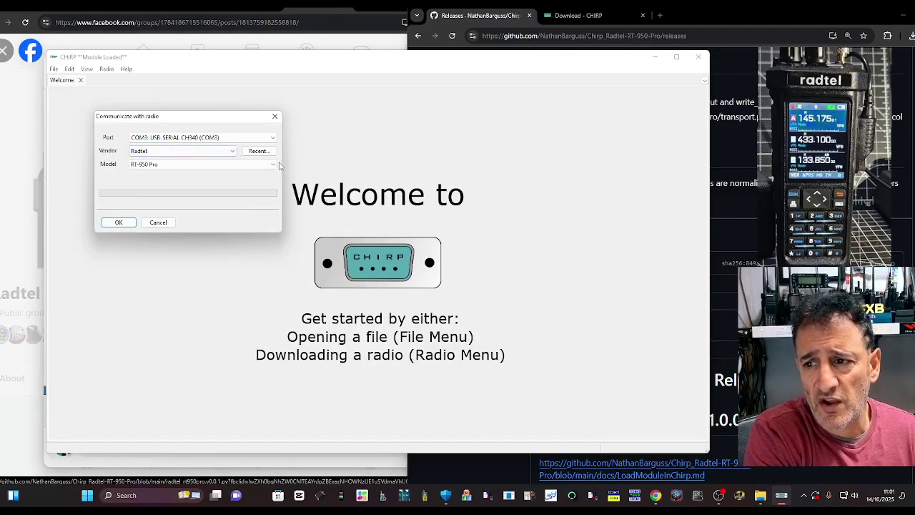
pyautogui.click(273, 164)
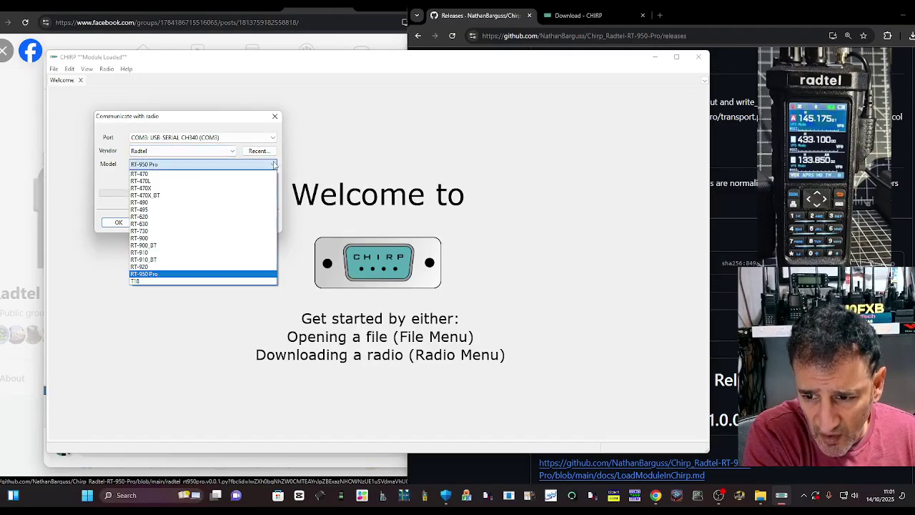
pyautogui.click(273, 164)
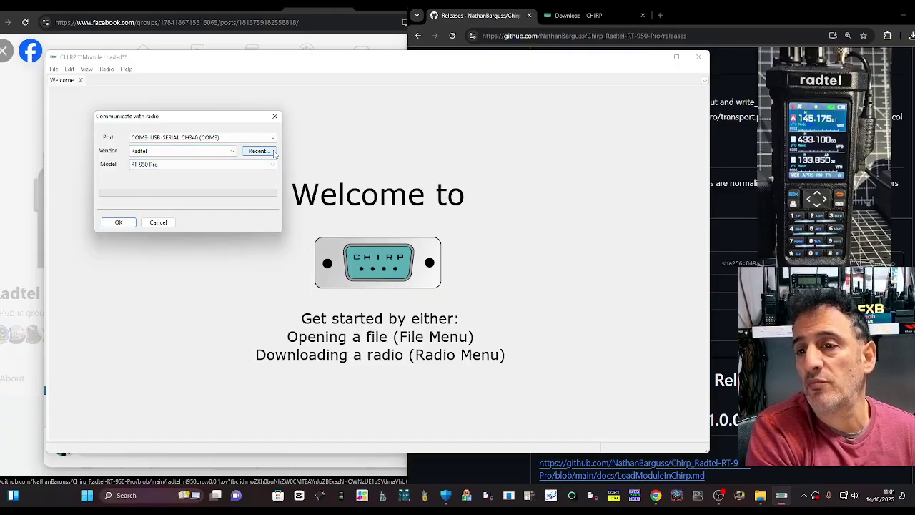
pyautogui.click(118, 223)
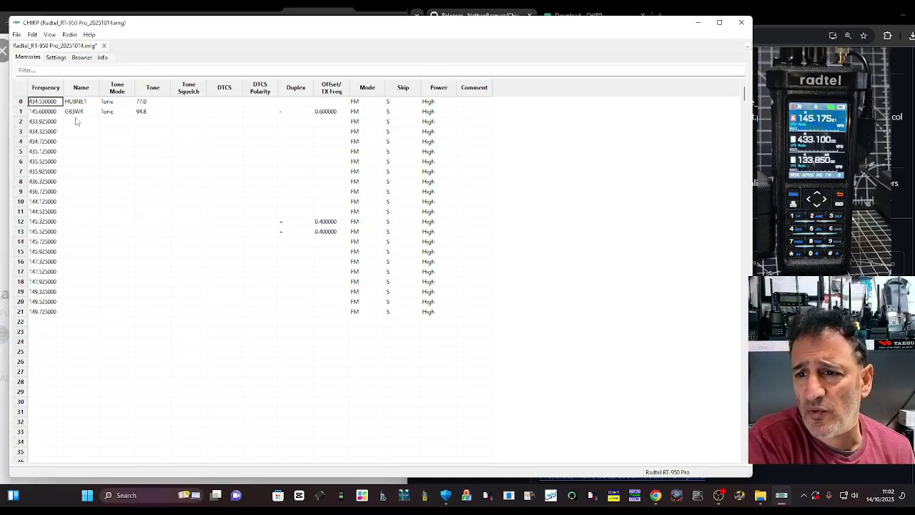
# - Set memory 2's frequency to 430.925000 and name it GB3FI
pyautogui.click(42, 122)
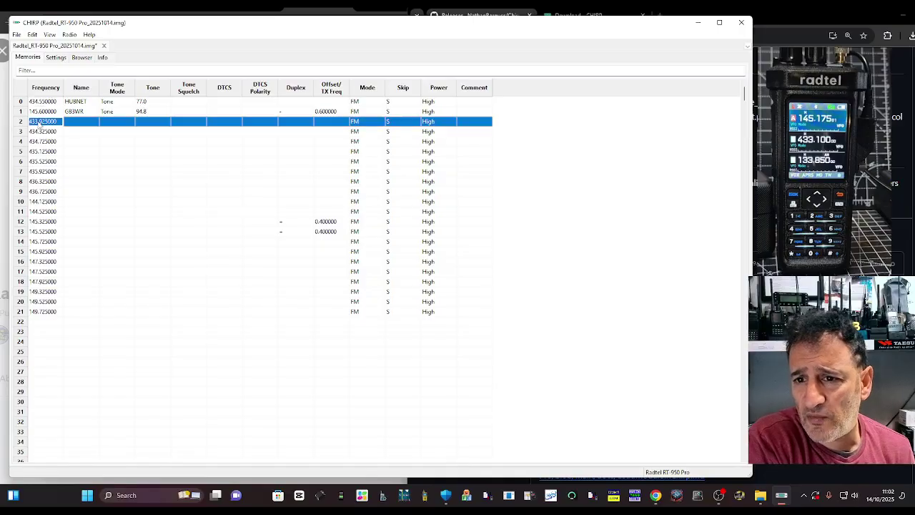
pyautogui.click(41, 122)
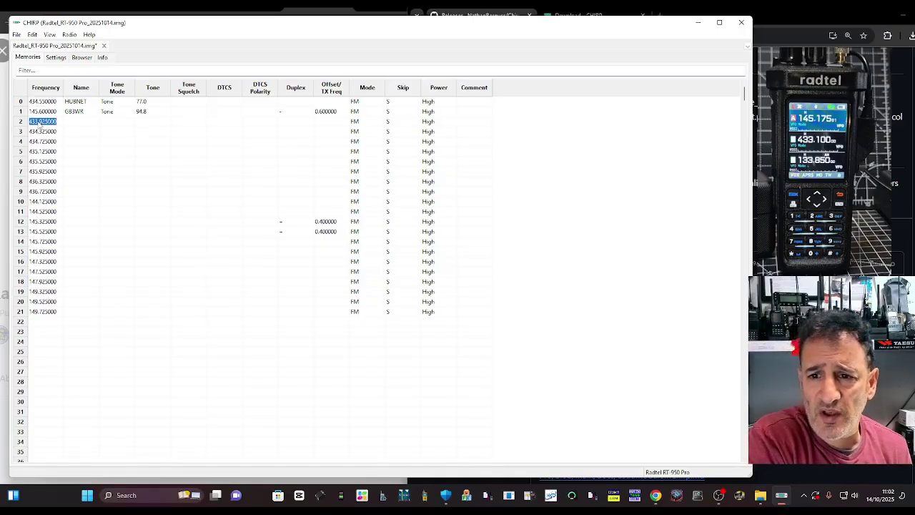
pyautogui.write('430')
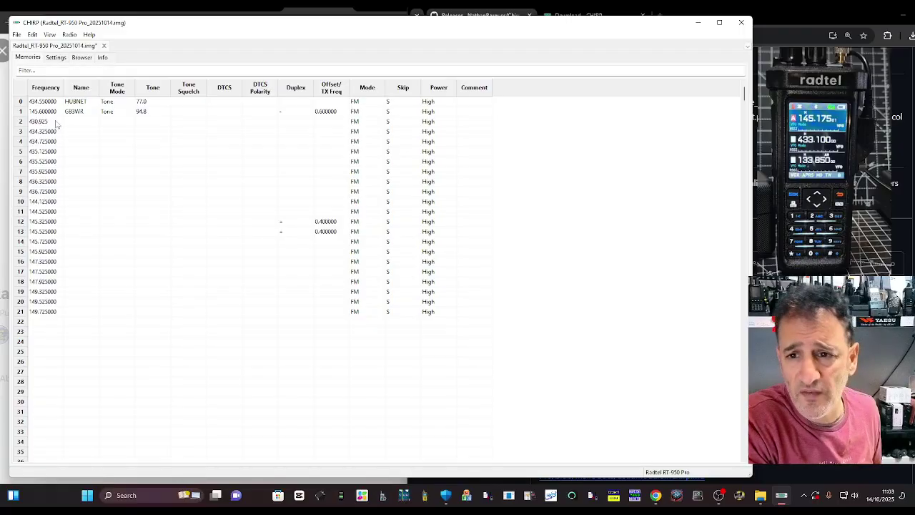
pyautogui.click(84, 123)
pyautogui.click(83, 124)
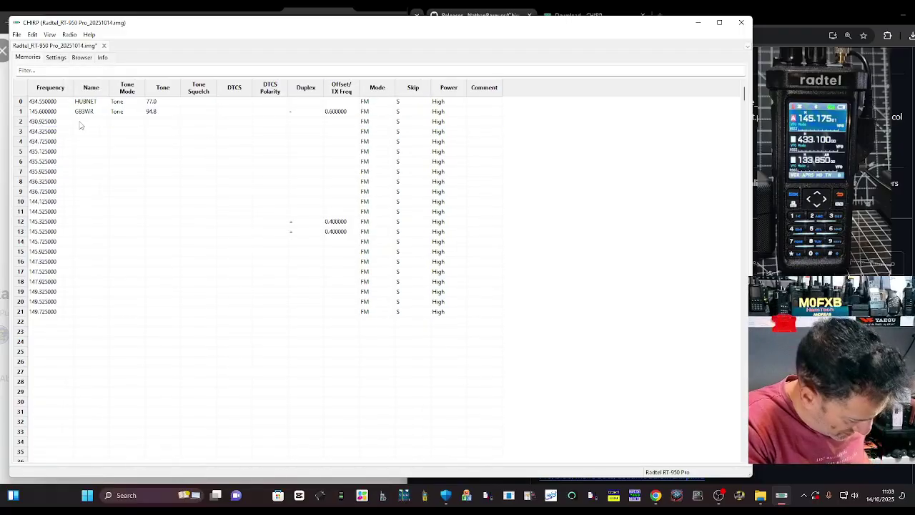
pyautogui.write('g')
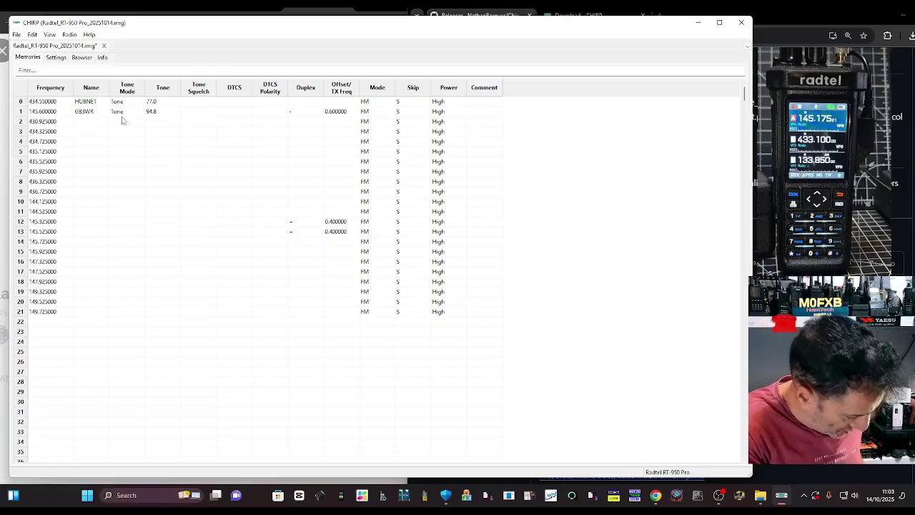
pyautogui.write('GB3FI')
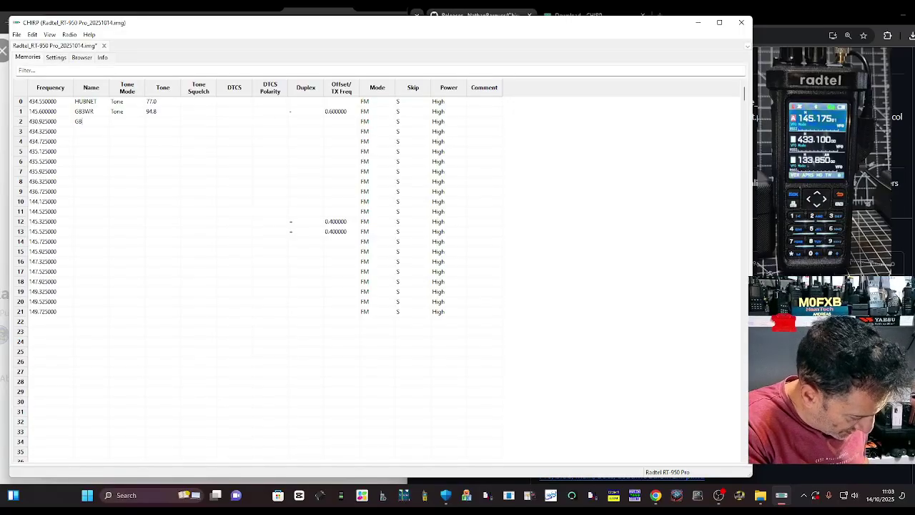
pyautogui.click(136, 123)
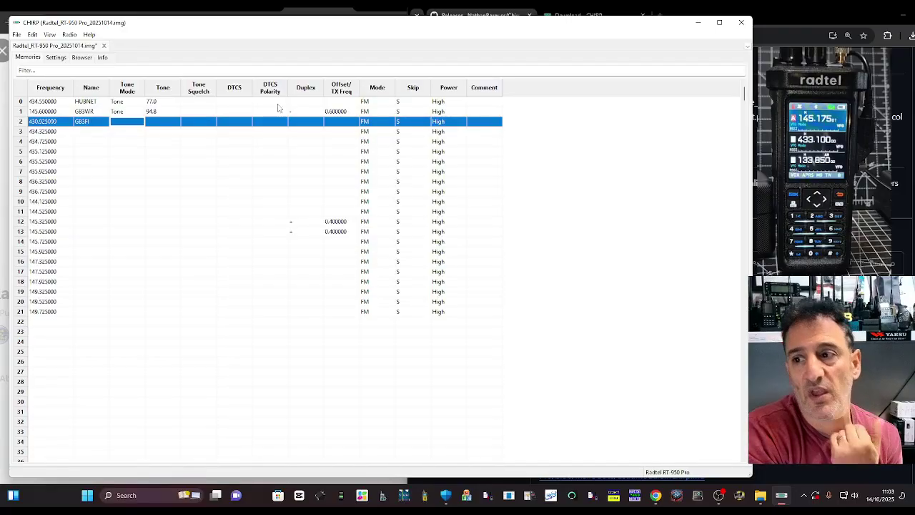
# - Give memory 2 Tone mode with a 77.0 tone
pyautogui.click(123, 123)
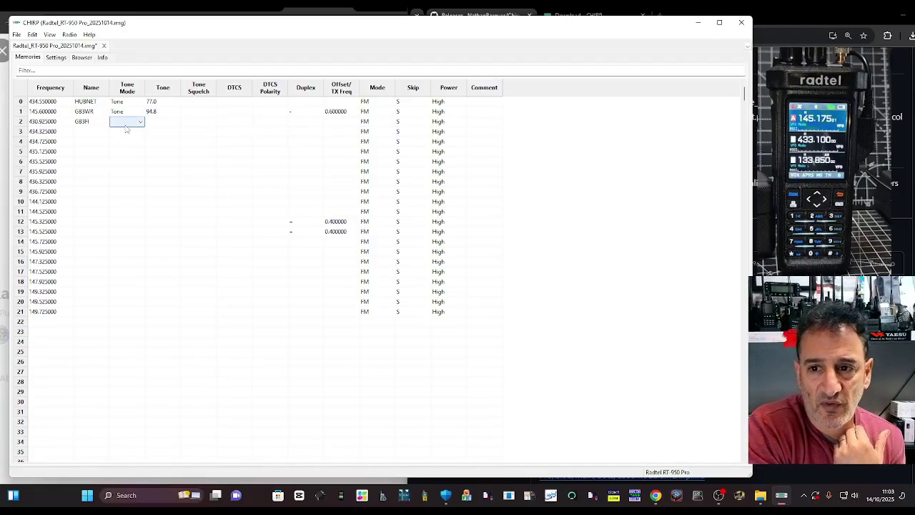
pyautogui.click(141, 123)
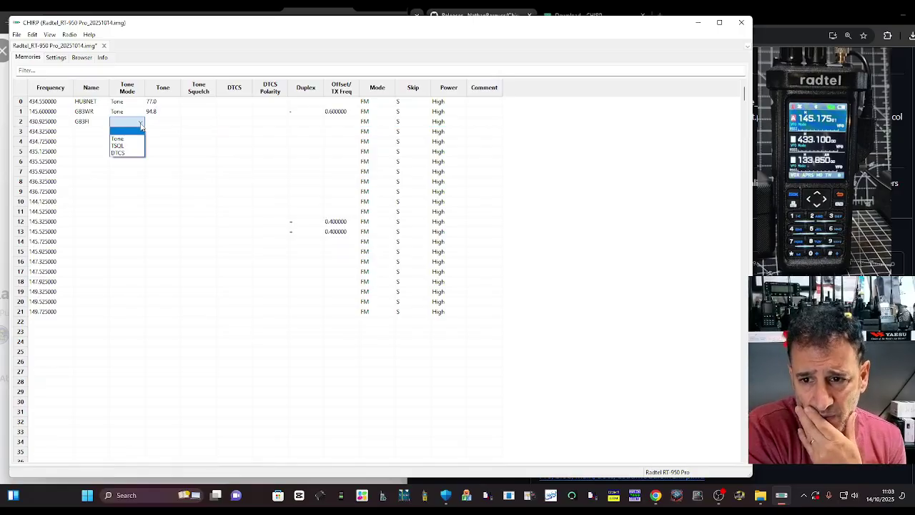
pyautogui.click(134, 139)
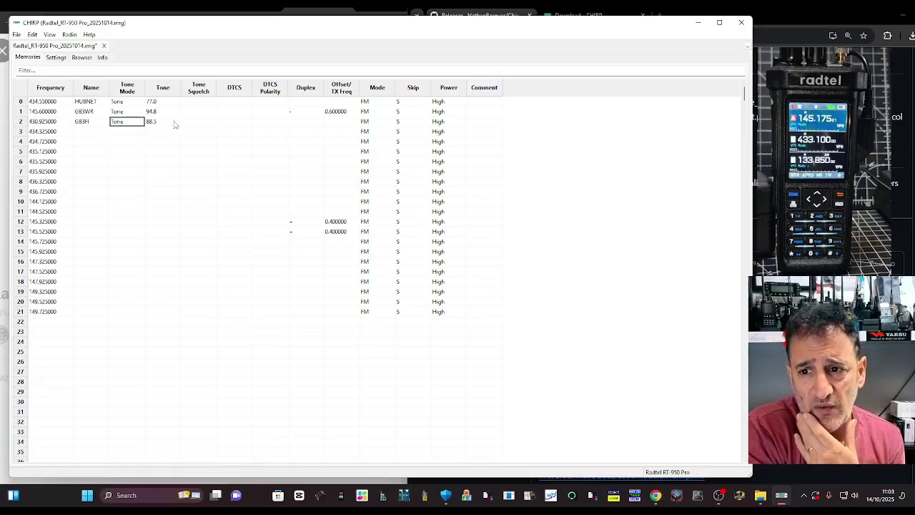
pyautogui.click(175, 123)
pyautogui.click(176, 122)
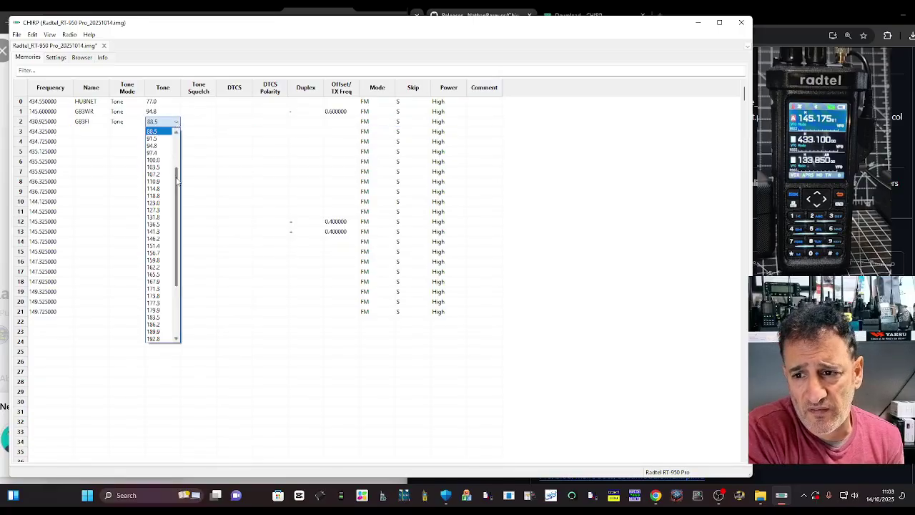
pyautogui.scroll(3, 178, 182)
pyautogui.click(165, 158)
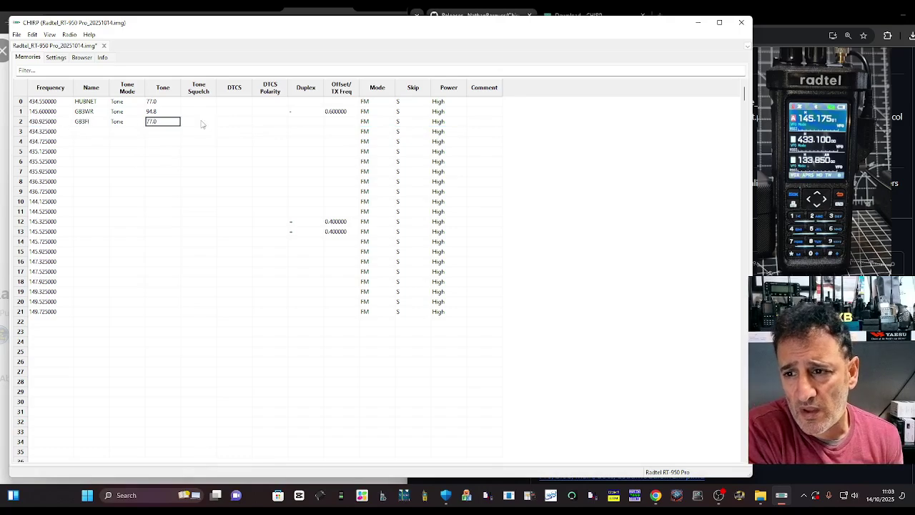
pyautogui.click(312, 123)
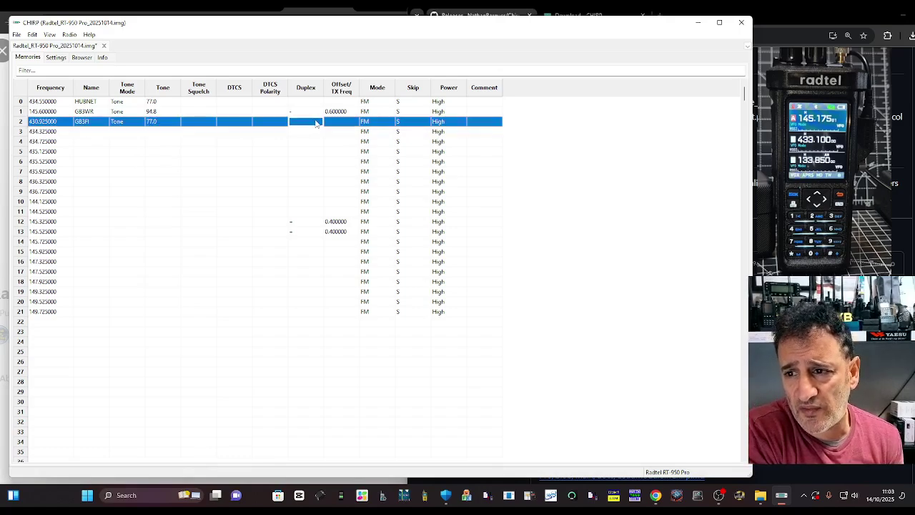
# - Set memory 2's duplex to minus with a 7.6 MHz offset
pyautogui.click(315, 123)
pyautogui.click(315, 123)
pyautogui.click(306, 137)
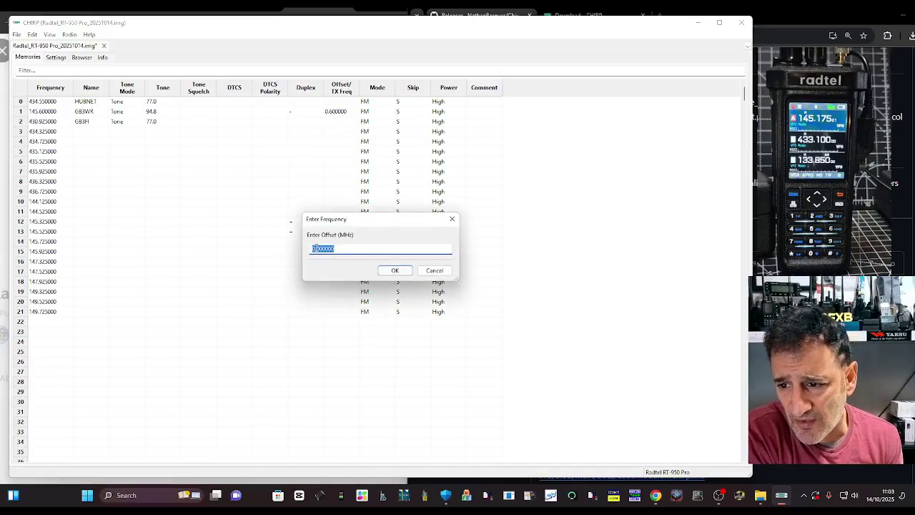
pyautogui.click(319, 248)
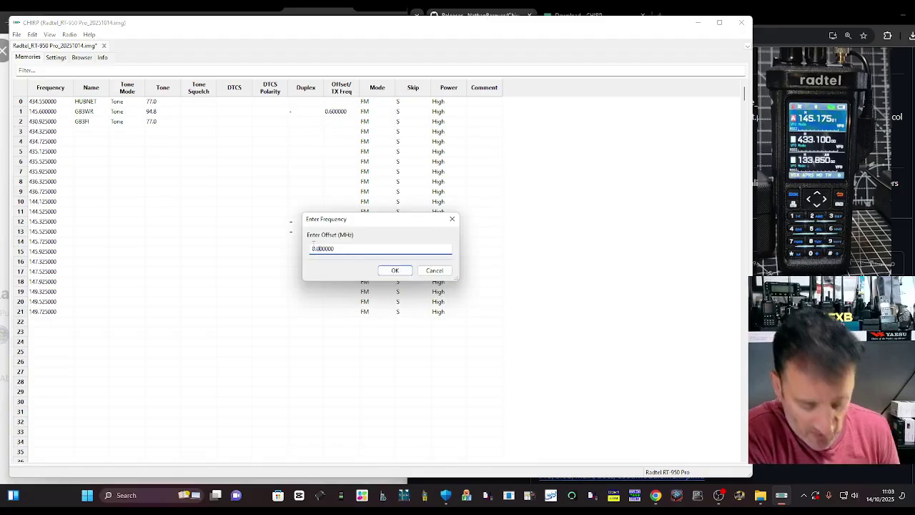
pyautogui.write('7')
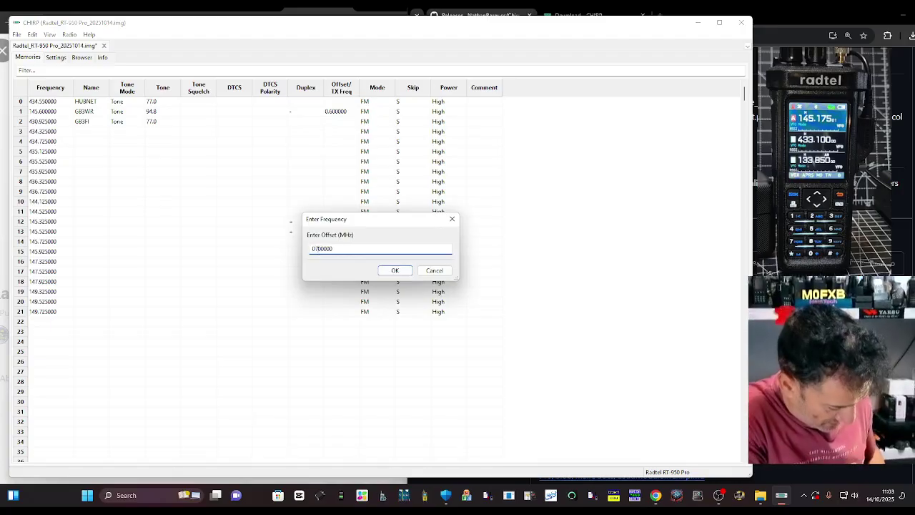
pyautogui.write('.')
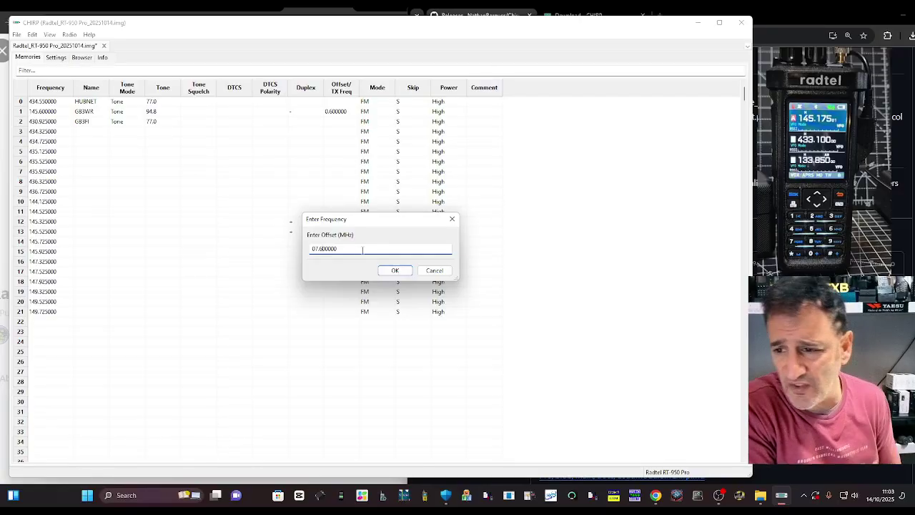
pyautogui.click(395, 271)
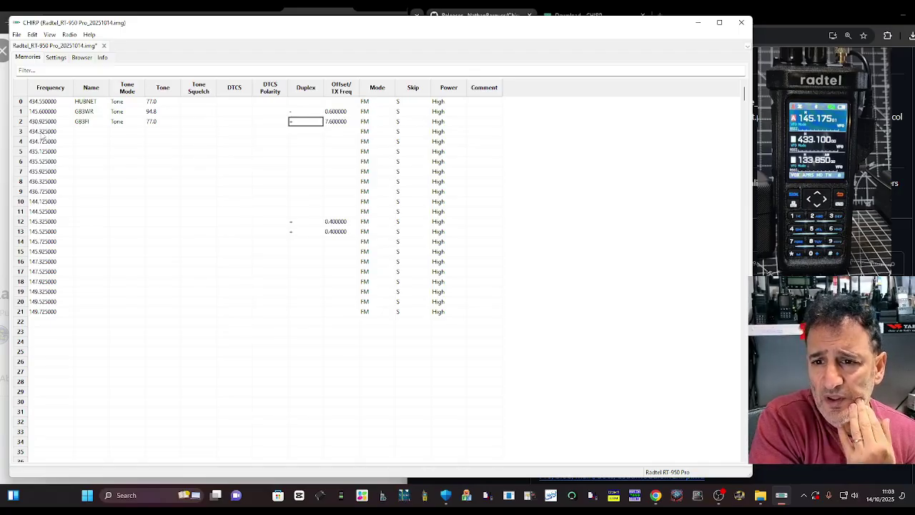
# - Set memory 3 to 133.850000 and name it AIR
pyautogui.doubleClick(42, 133)
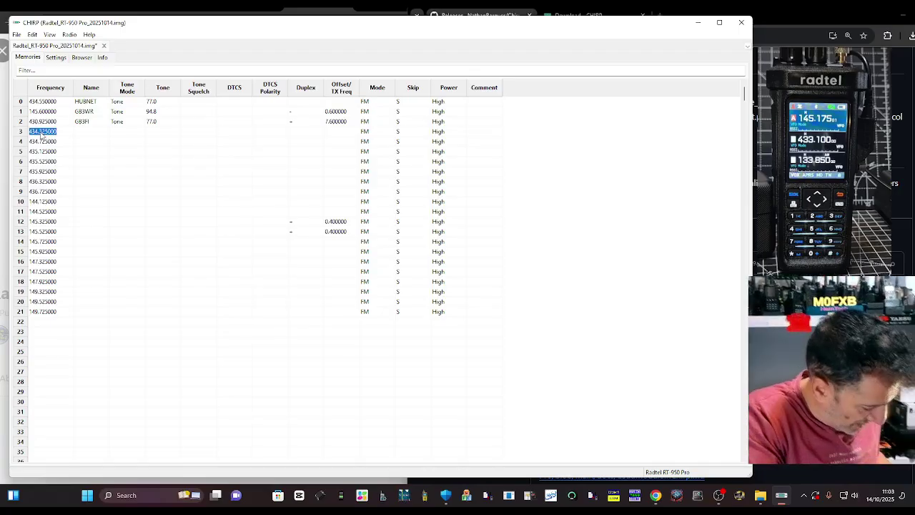
pyautogui.write('133')
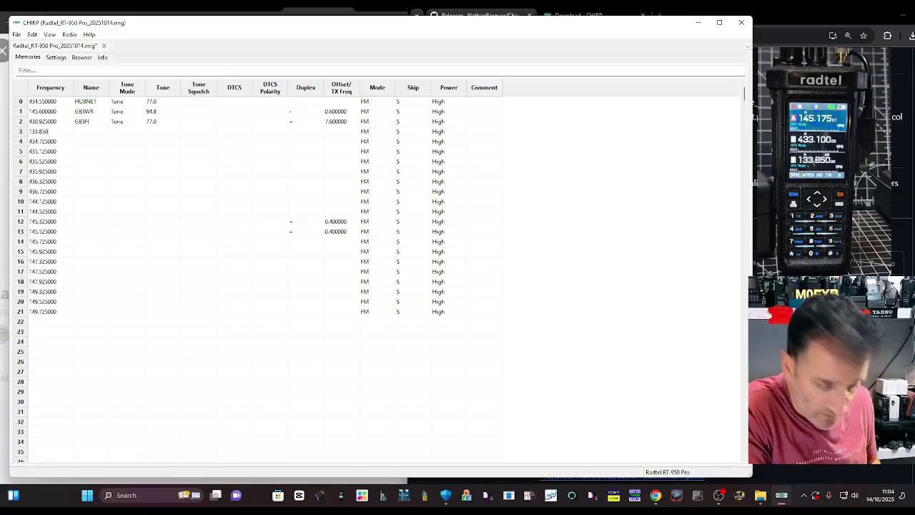
pyautogui.click(93, 134)
pyautogui.click(92, 135)
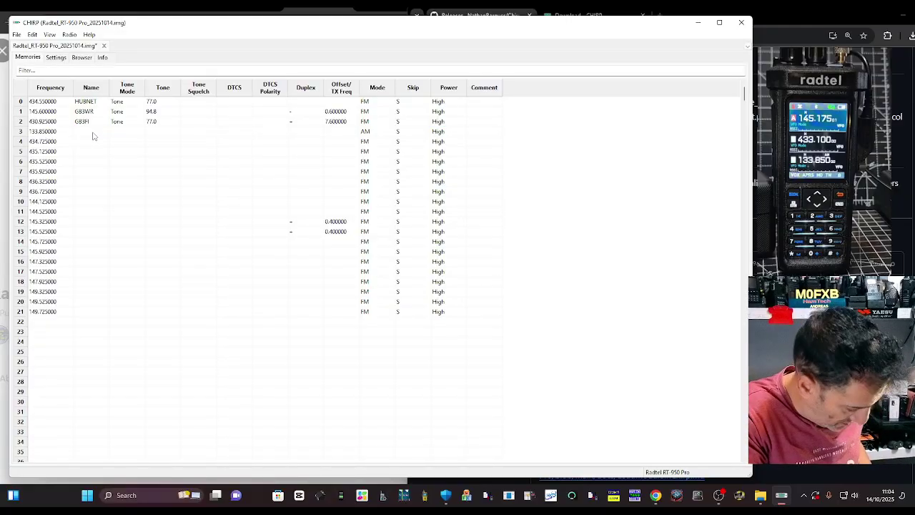
pyautogui.write('AIR')
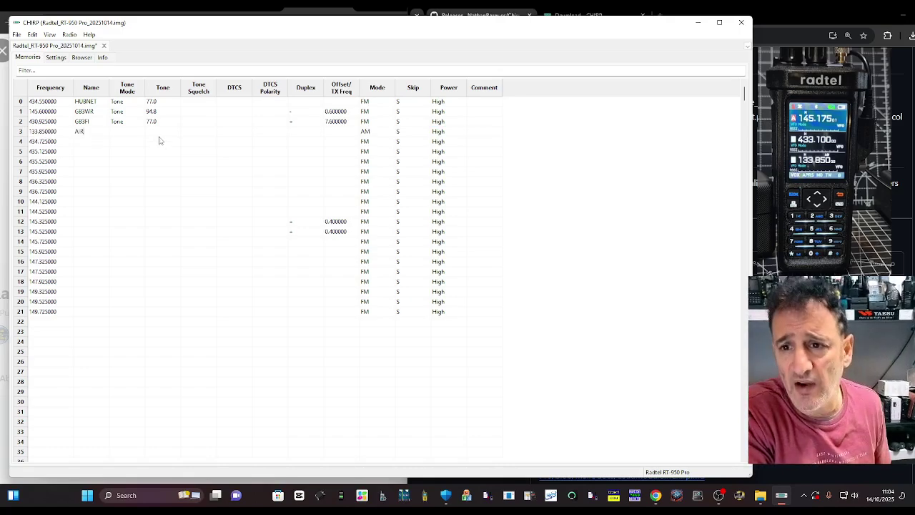
pyautogui.click(138, 136)
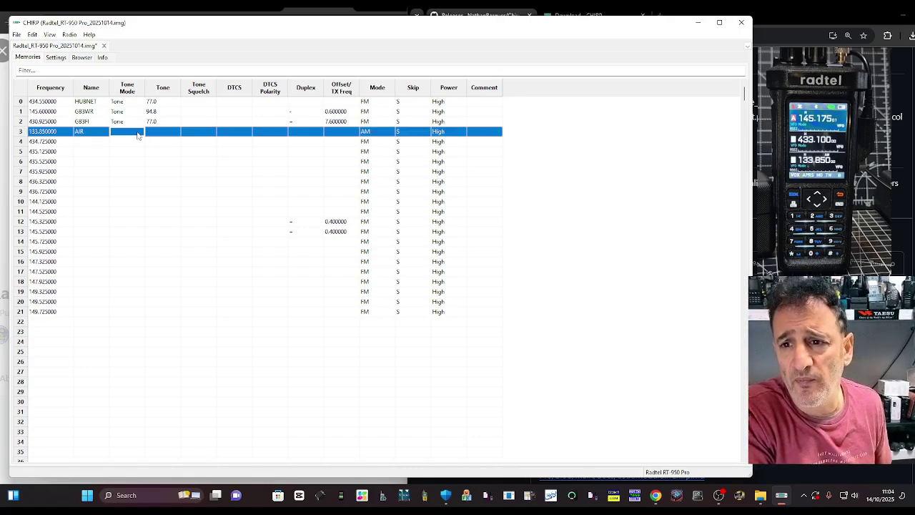
# - In the Settings tab's VFO Profiles, set VFO A's RX frequency to 145.600
pyautogui.click(56, 57)
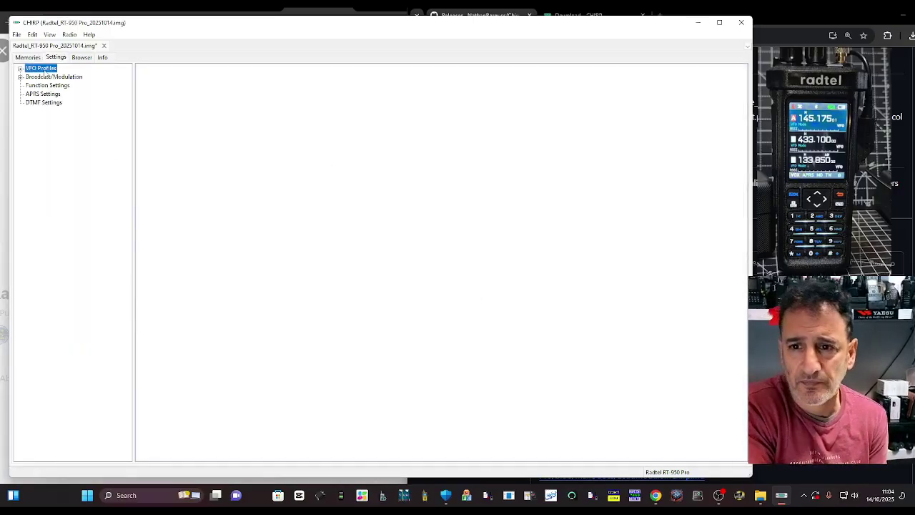
pyautogui.doubleClick(45, 69)
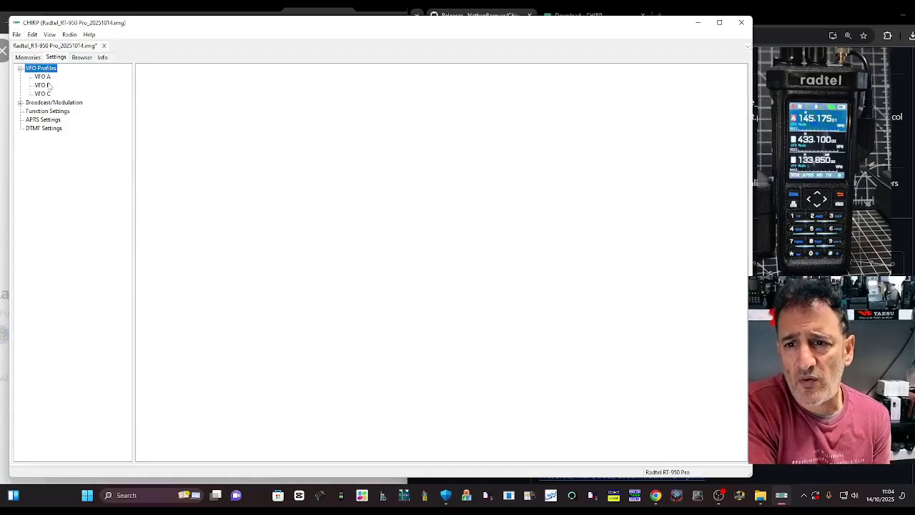
pyautogui.click(43, 78)
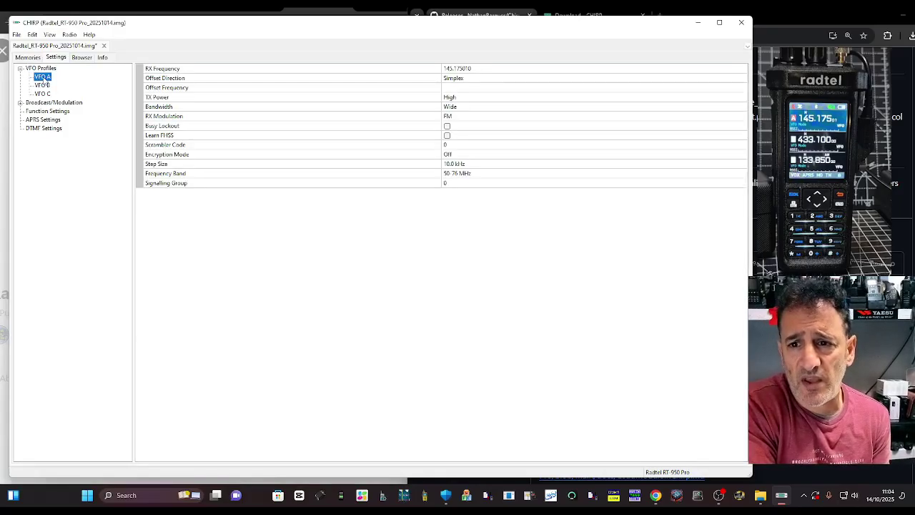
pyautogui.click(458, 68)
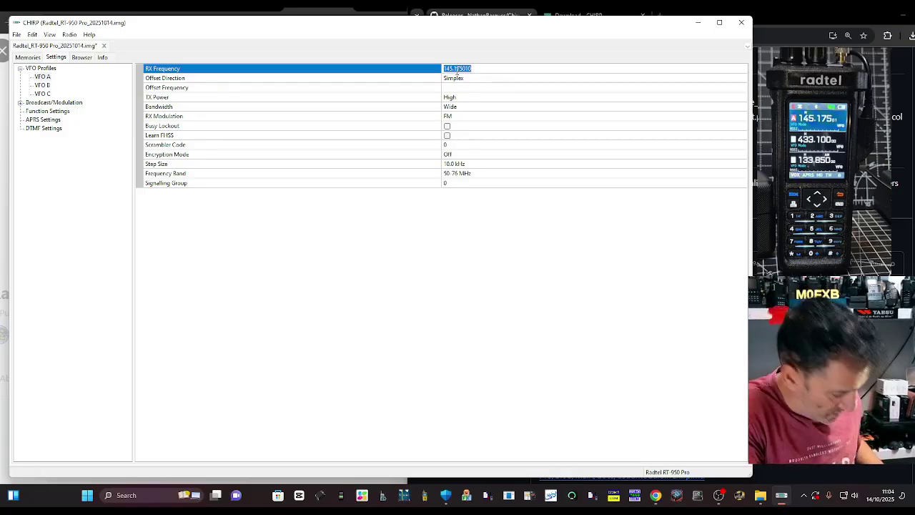
pyautogui.write('1')
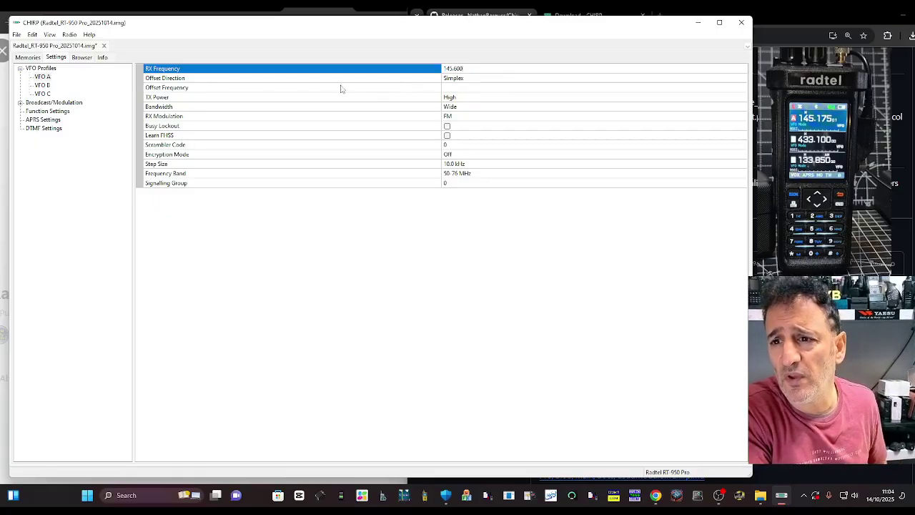
pyautogui.click(41, 85)
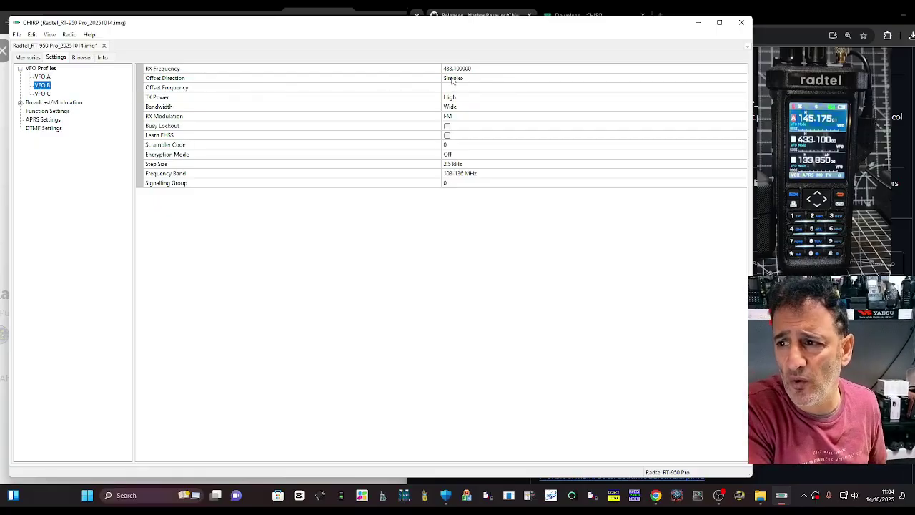
# - Set VFO B's RX frequency to 434.550 and expand Broadcast/Modulation
pyautogui.click(455, 69)
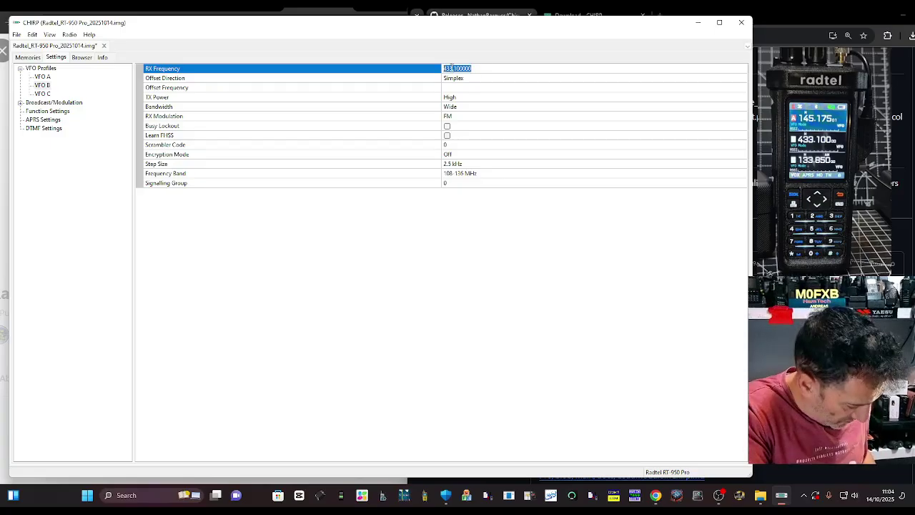
pyautogui.write('434.550')
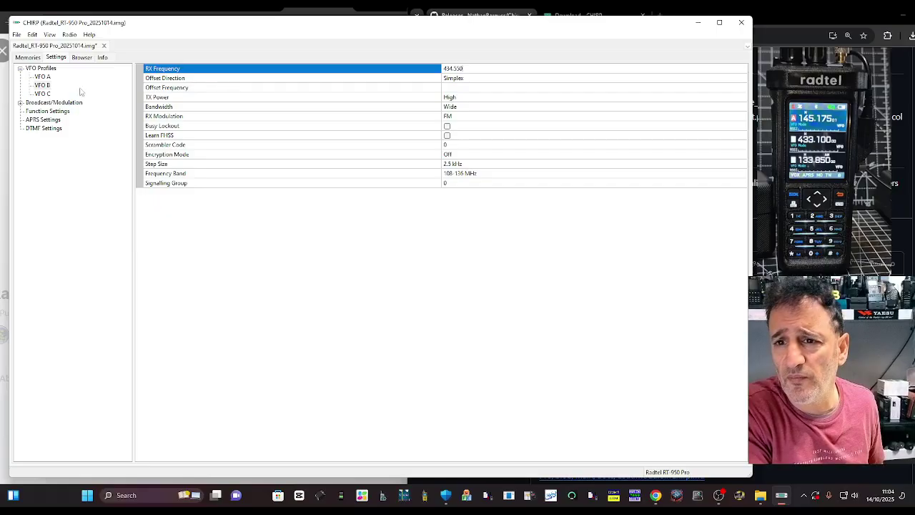
pyautogui.click(43, 94)
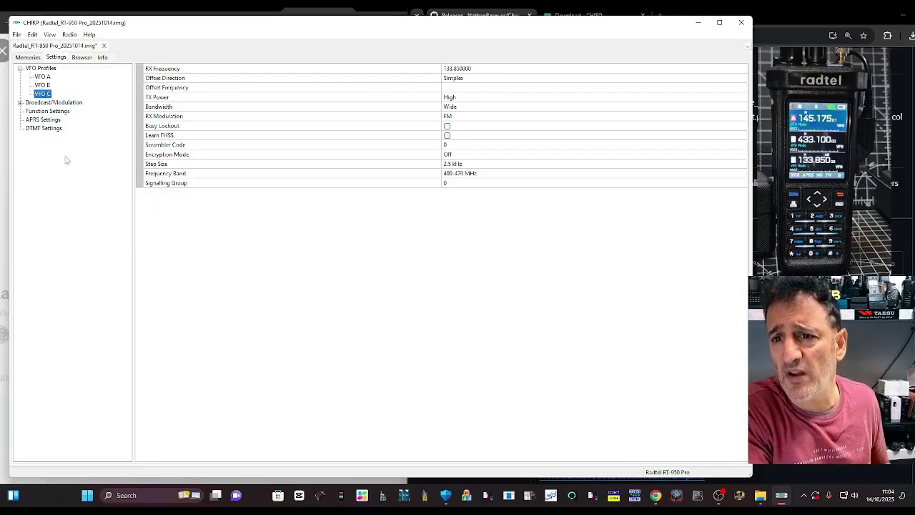
pyautogui.click(60, 104)
pyautogui.doubleClick(61, 105)
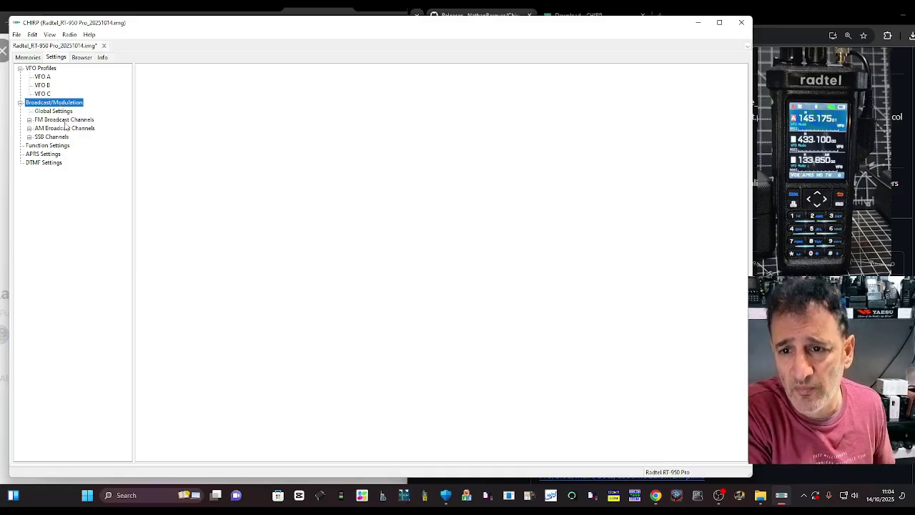
# - Expand the FM Broadcast Channels and SSB Channels lists to browse their channels
pyautogui.doubleClick(64, 120)
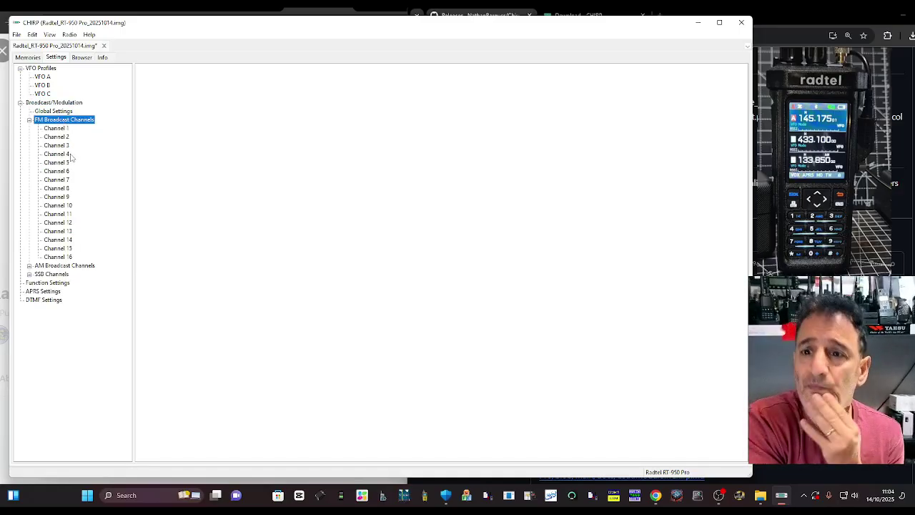
pyautogui.click(57, 128)
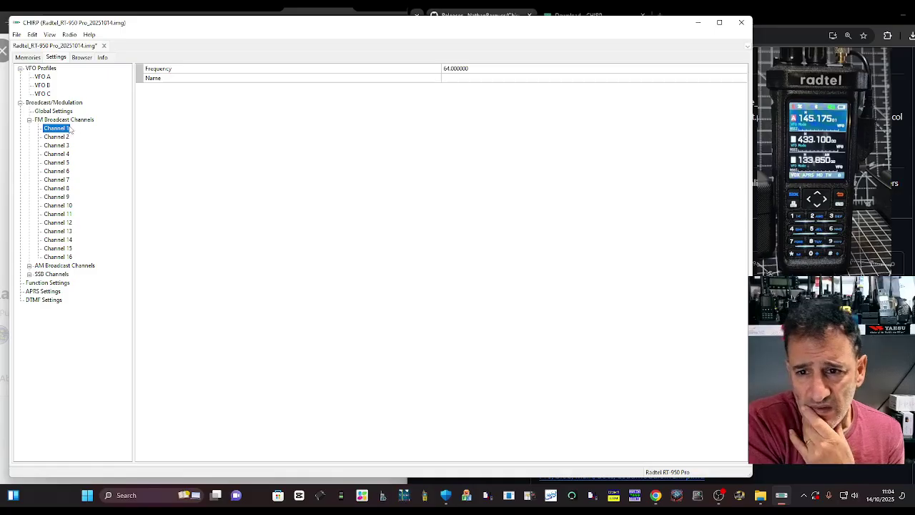
pyautogui.doubleClick(63, 274)
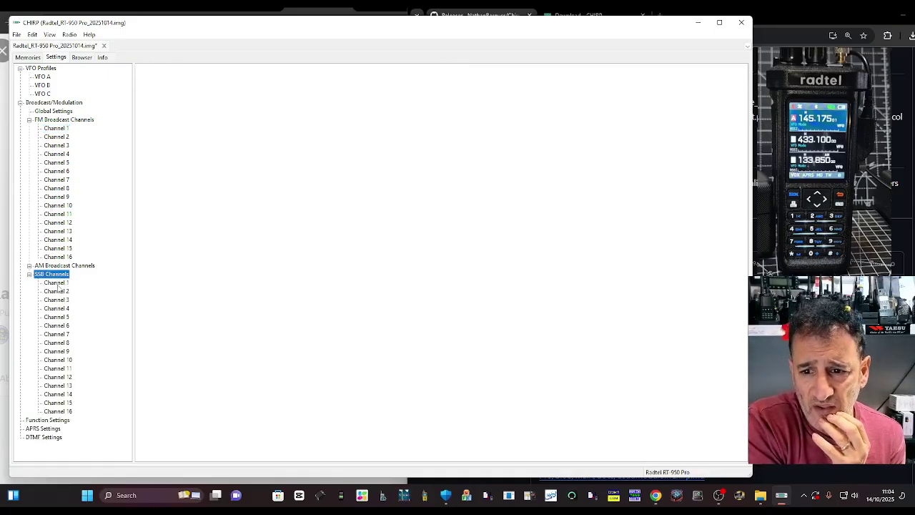
pyautogui.click(57, 285)
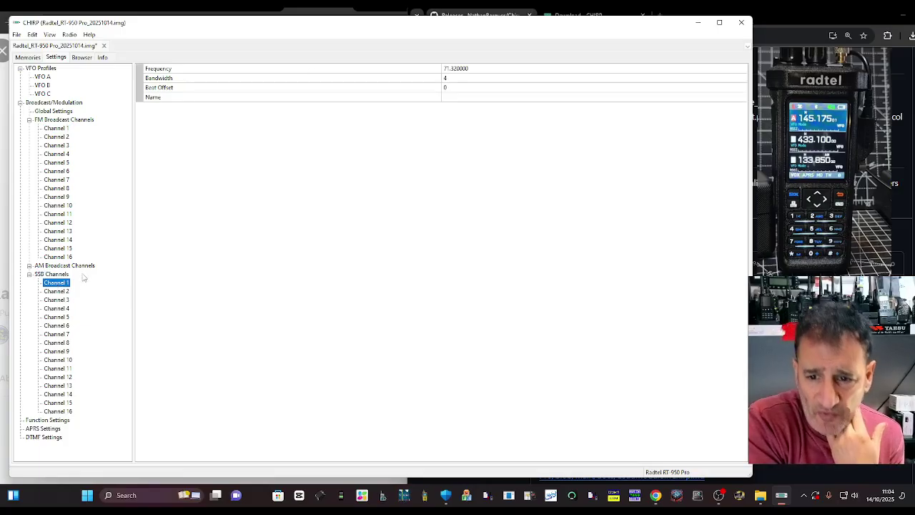
# - Set FM broadcast Channel 1 to 94.30 and name it BBC4
pyautogui.click(59, 129)
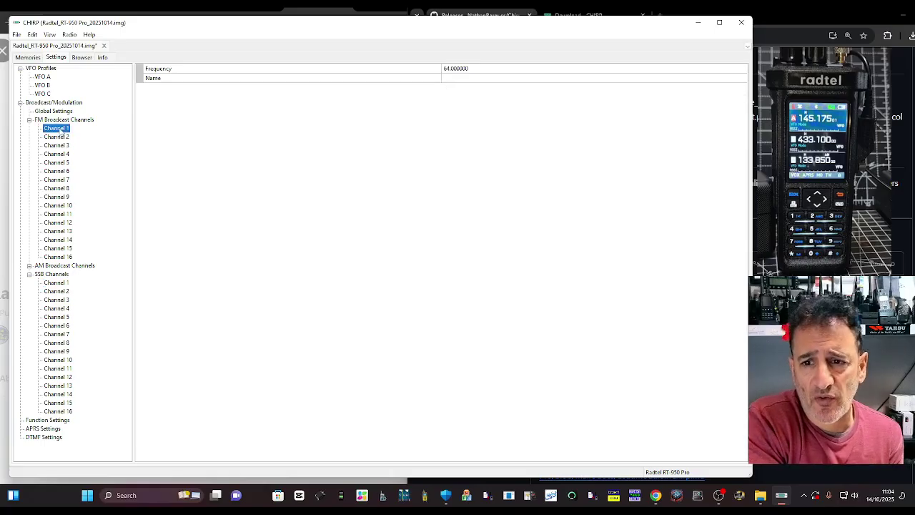
pyautogui.click(459, 69)
pyautogui.click(459, 69)
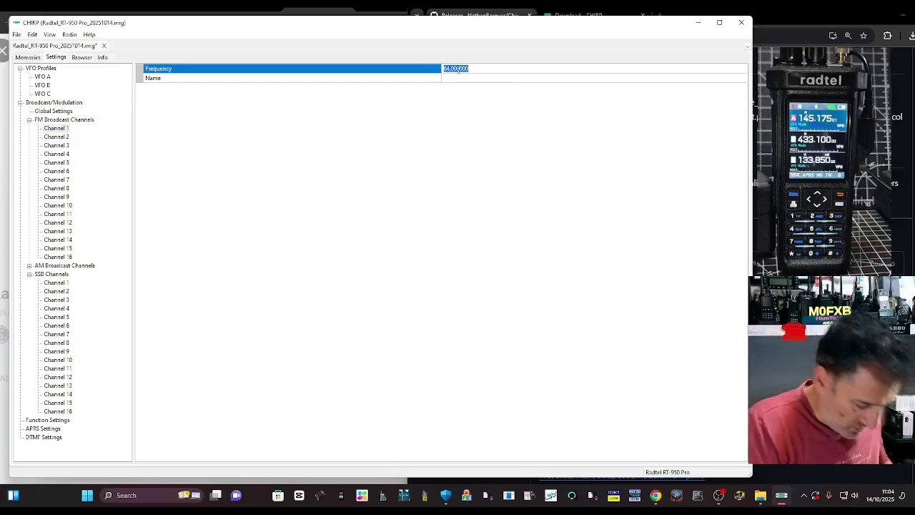
pyautogui.write('9')
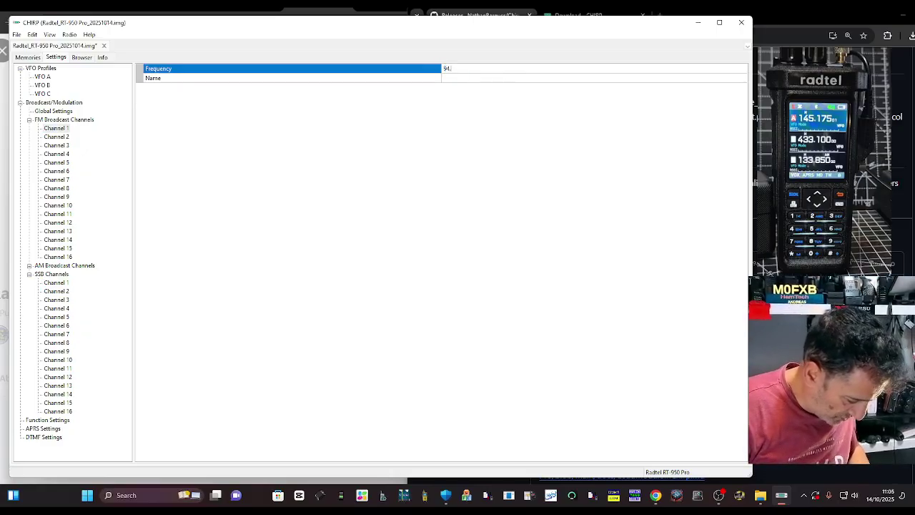
pyautogui.write('4.30')
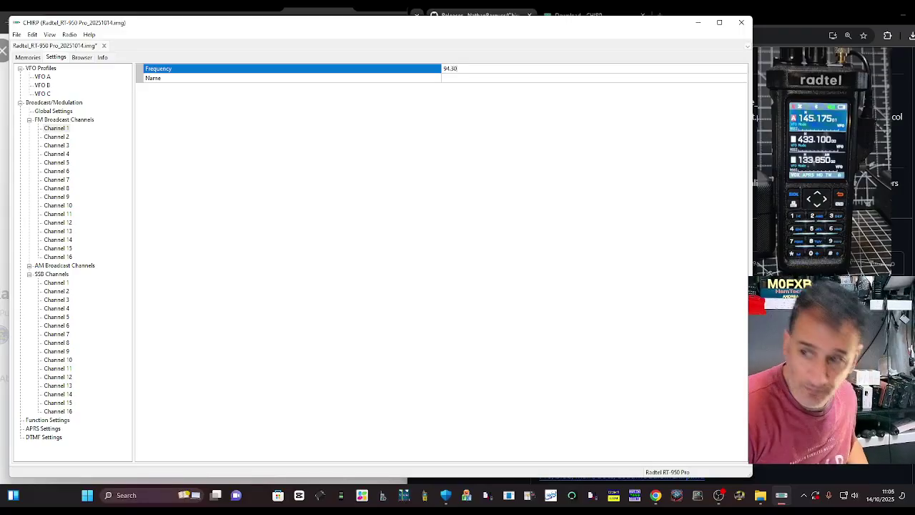
pyautogui.click(461, 78)
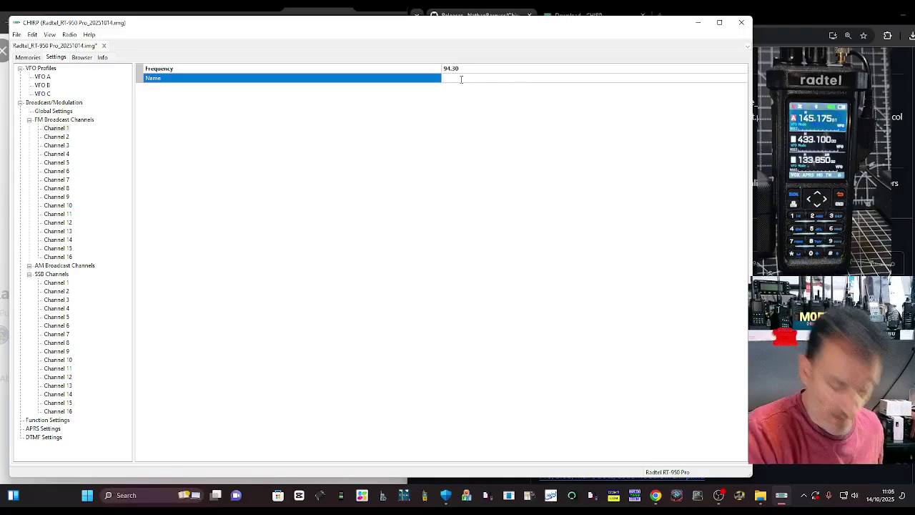
pyautogui.write('BBC')
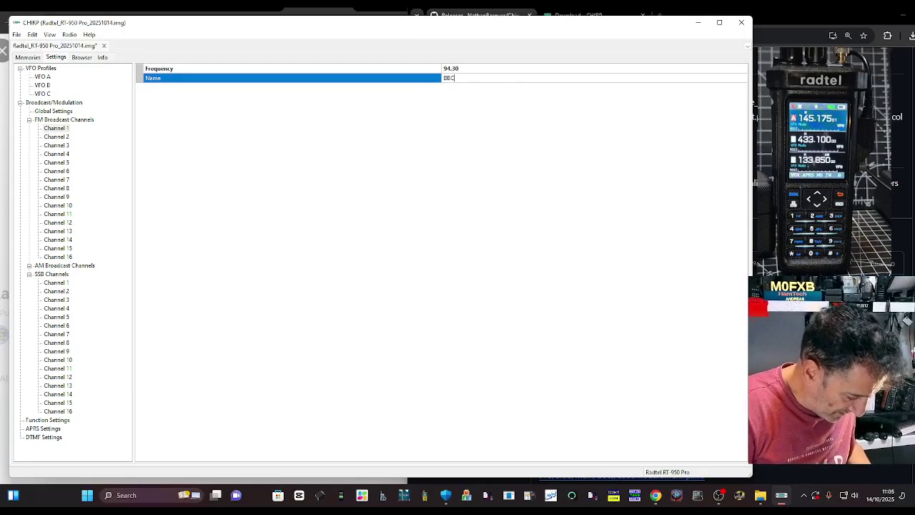
pyautogui.write('4')
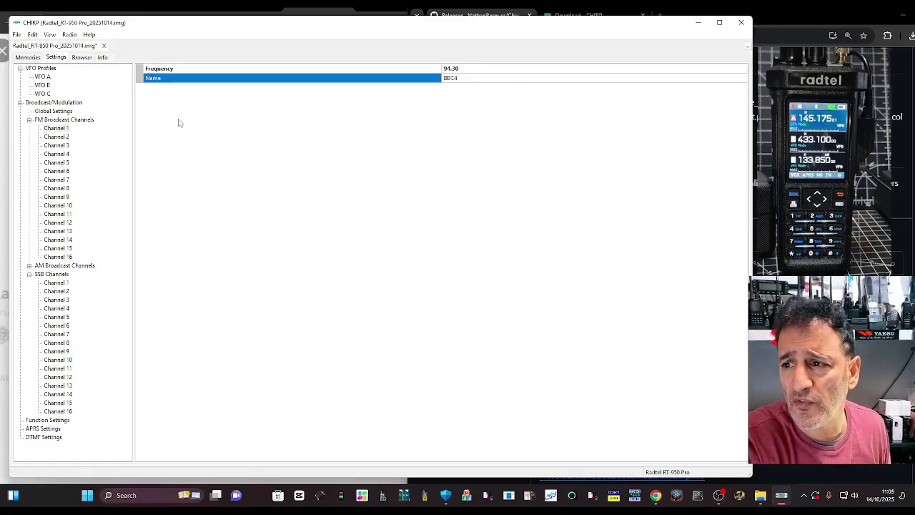
pyautogui.click(63, 138)
pyautogui.click(63, 129)
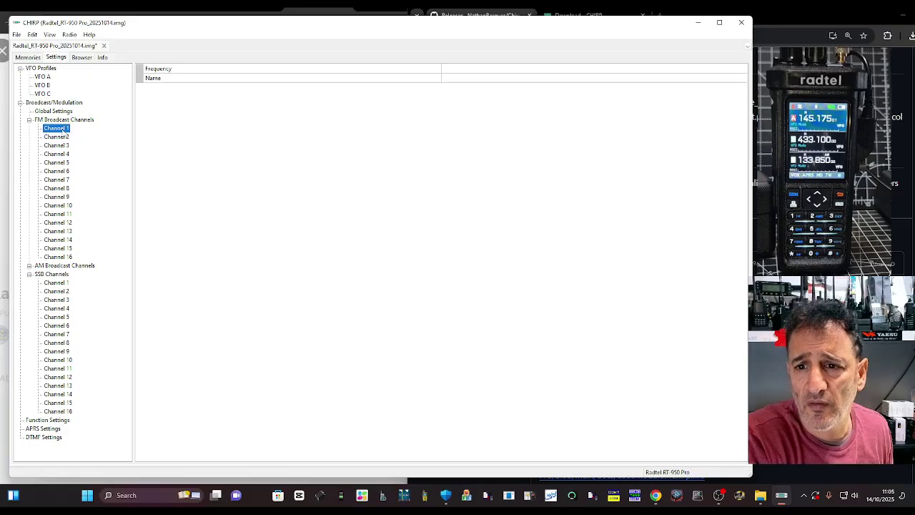
pyautogui.click(65, 138)
# - Name AM broadcast Channel 1 CB with frequency 27.6125
pyautogui.doubleClick(71, 265)
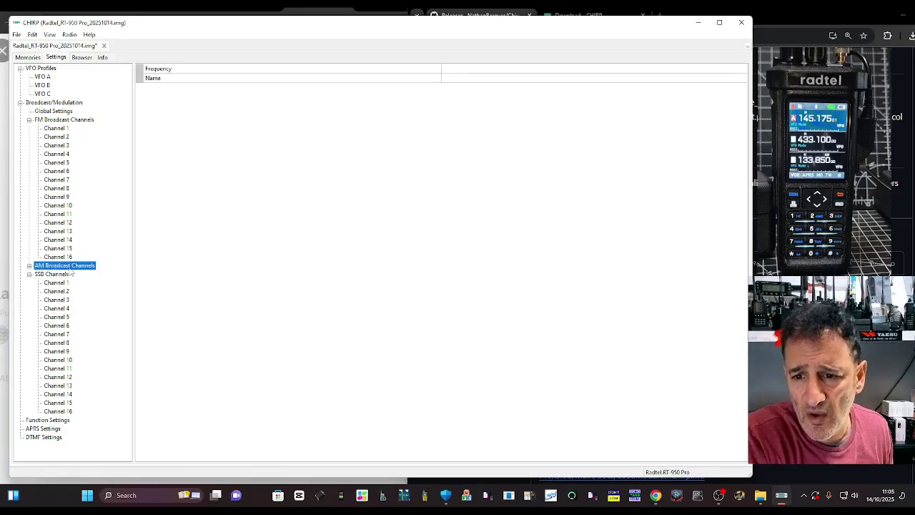
pyautogui.click(66, 274)
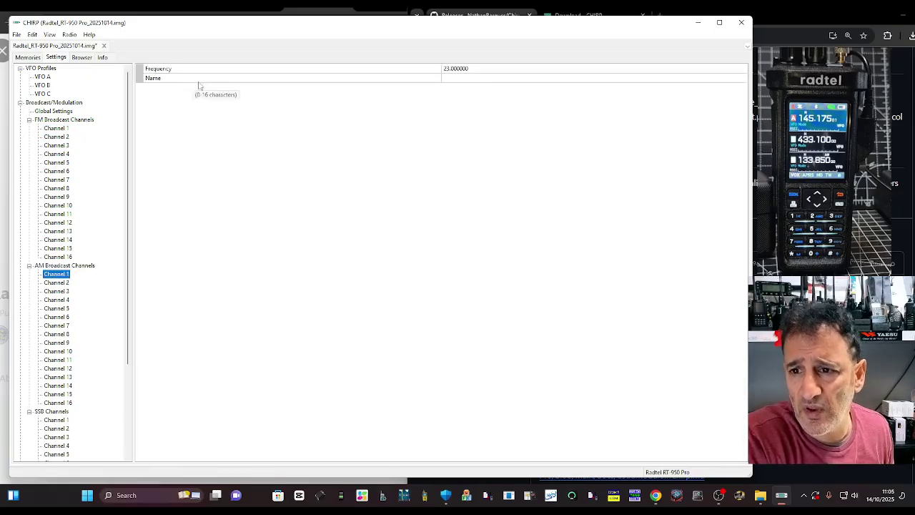
pyautogui.click(458, 77)
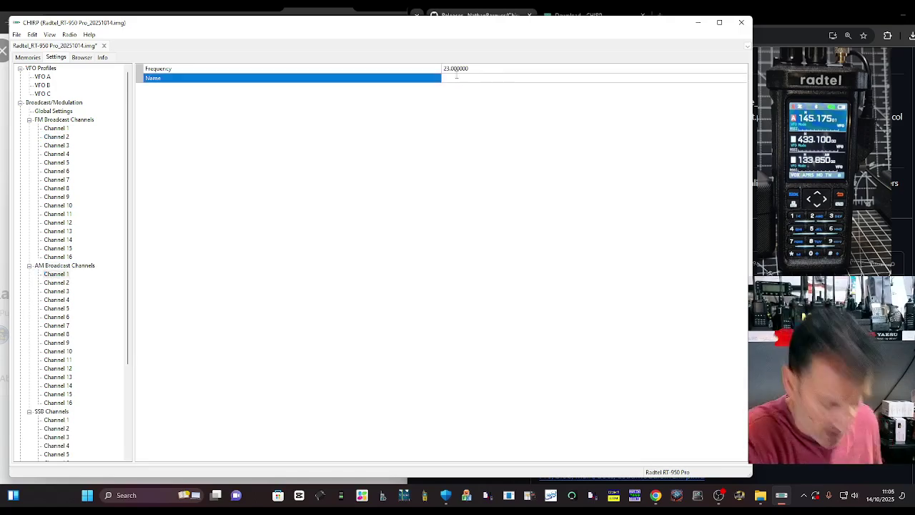
pyautogui.click(481, 69)
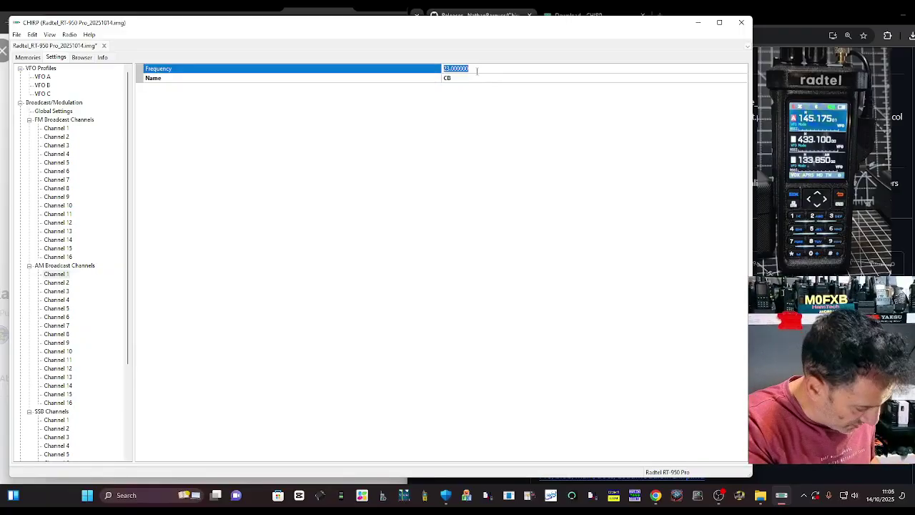
pyautogui.write('27.6125')
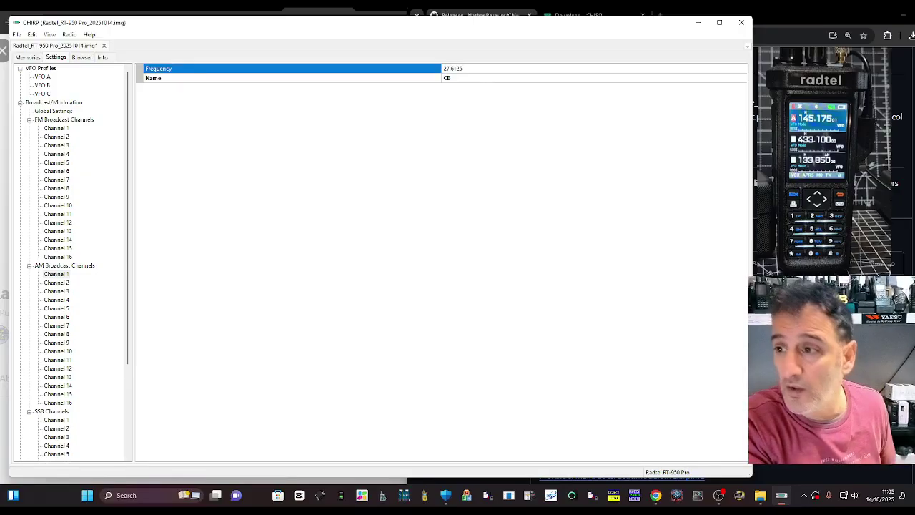
pyautogui.click(57, 413)
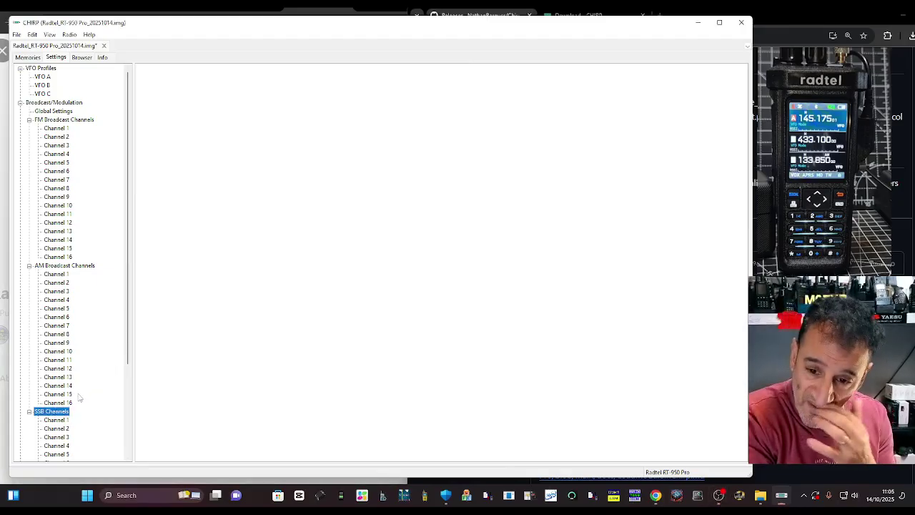
# - Name SSB Channel 1 '40 METERS' and set its frequency to 0.7150
pyautogui.click(68, 421)
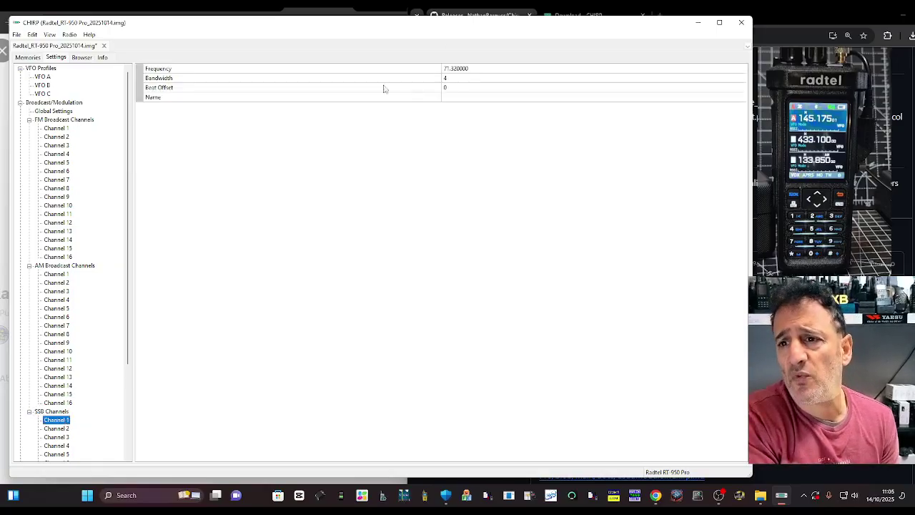
pyautogui.click(462, 97)
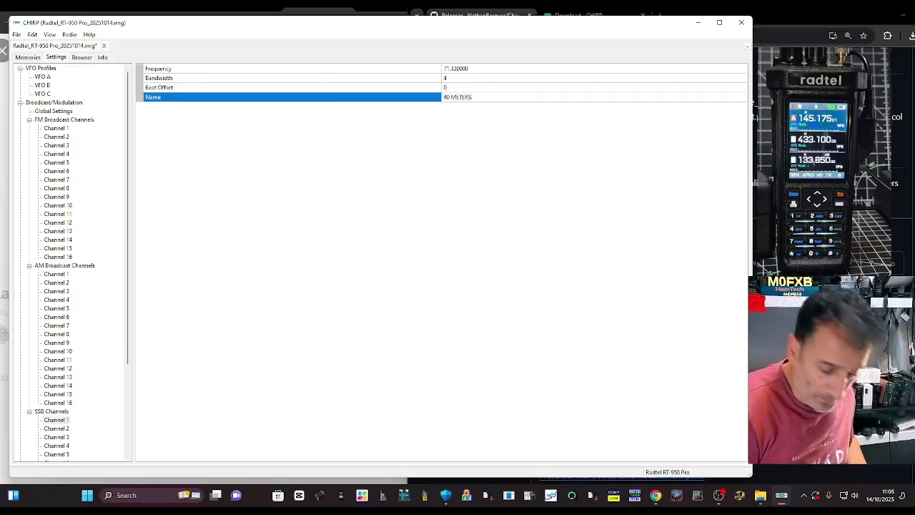
pyautogui.click(451, 69)
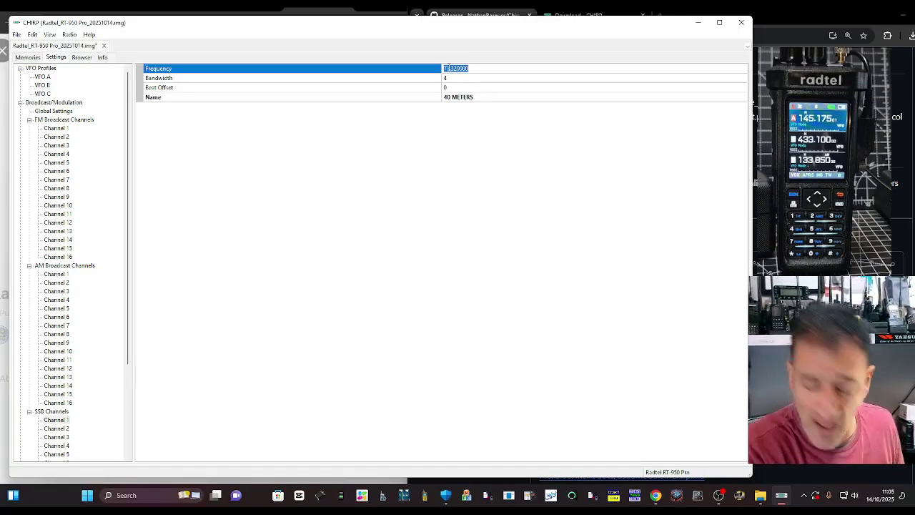
pyautogui.write('0.7150')
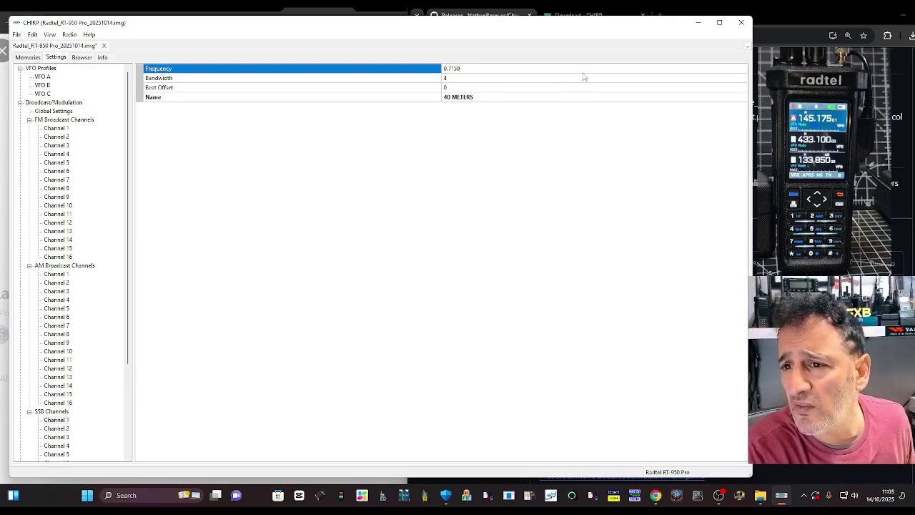
pyautogui.click(511, 81)
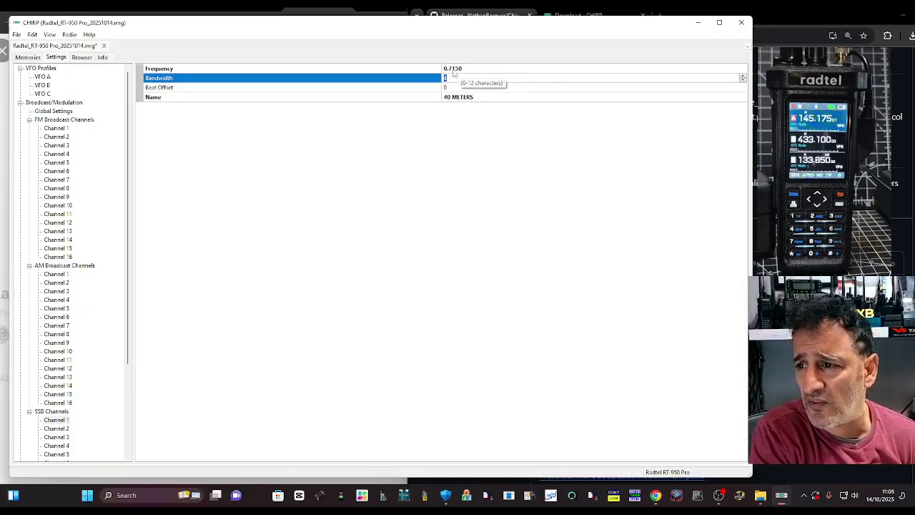
# - Set SSB Channel 2 to 14.200 and name it '20 METERS'
pyautogui.click(58, 430)
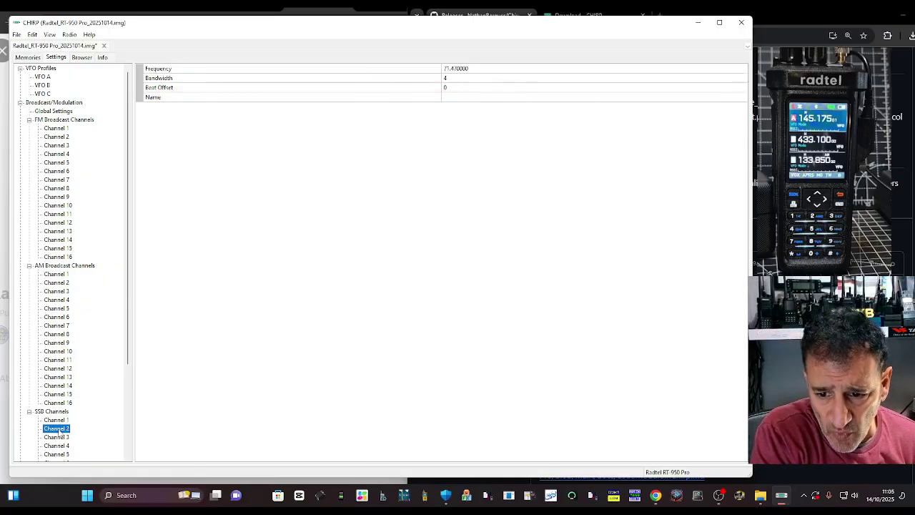
pyautogui.click(450, 69)
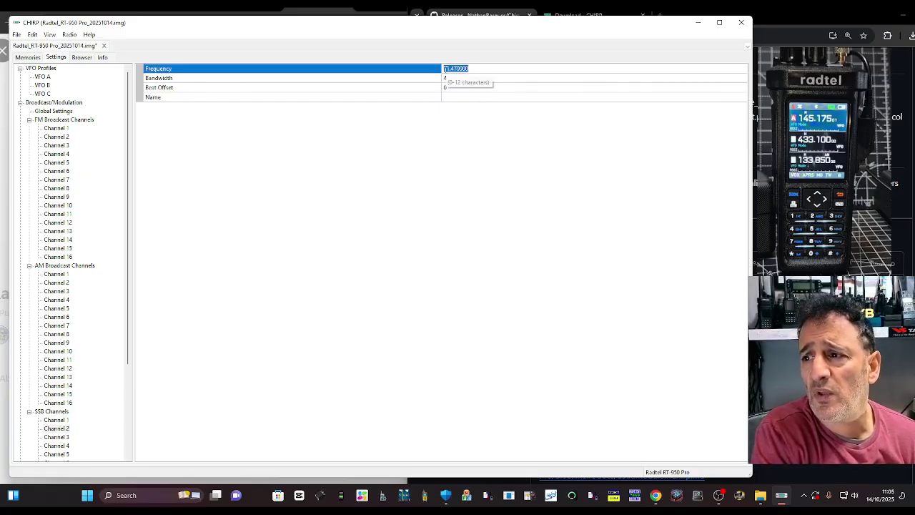
pyautogui.write('14')
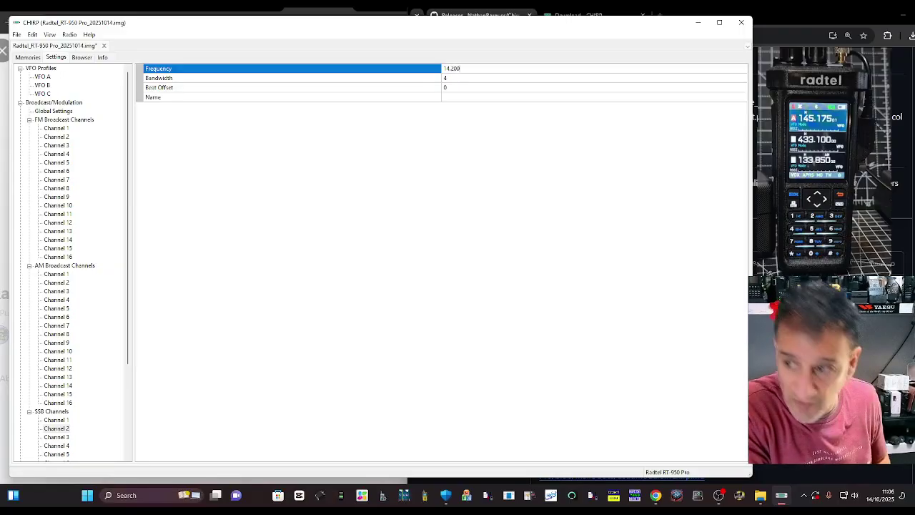
pyautogui.write('.200')
pyautogui.click(458, 80)
pyautogui.click(464, 97)
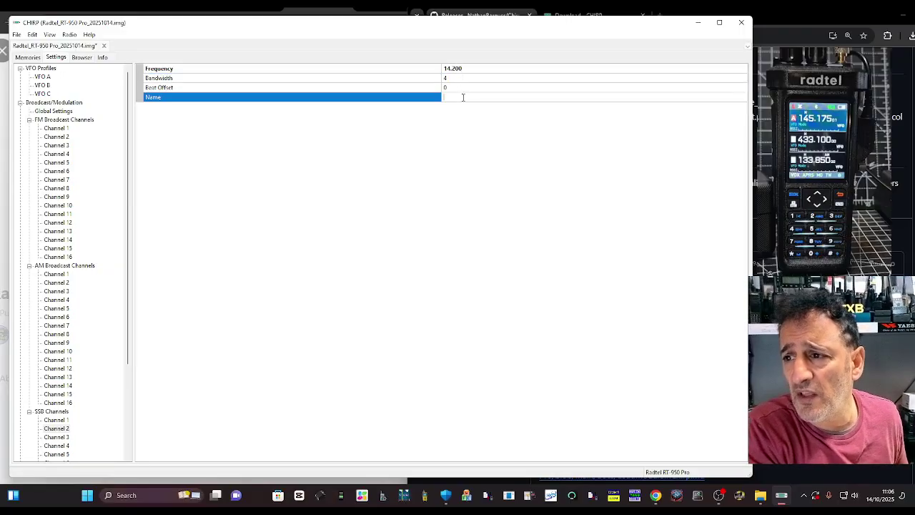
pyautogui.write('20 ME')
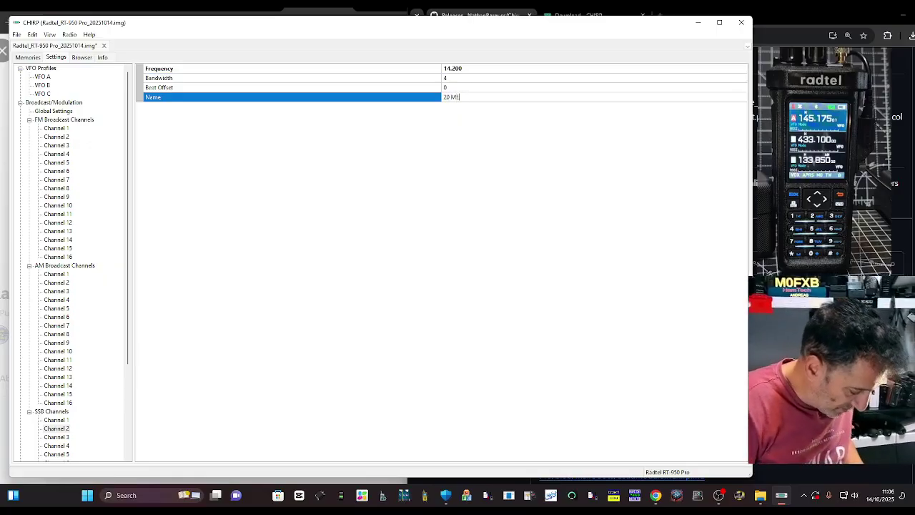
pyautogui.write('TERS')
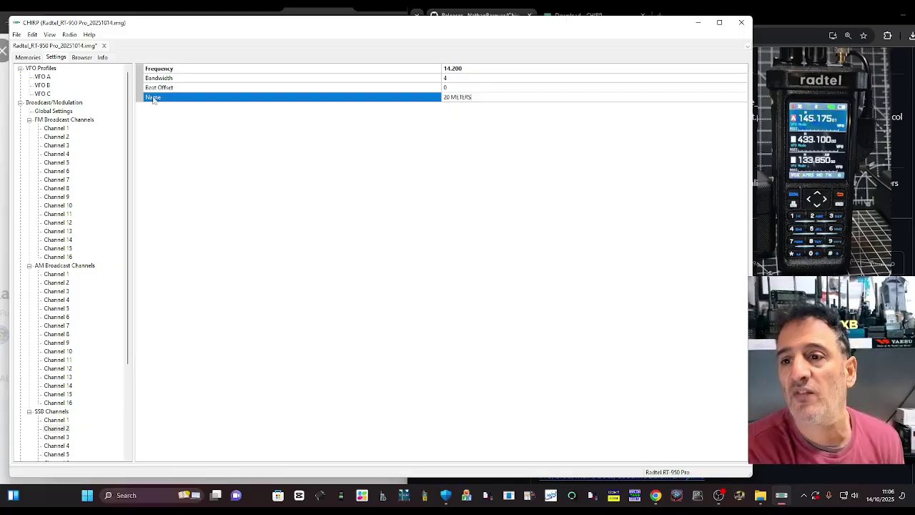
# - Open the APRS Settings page and change the SSID from 7 to 5
pyautogui.scroll(-5, 75, 254)
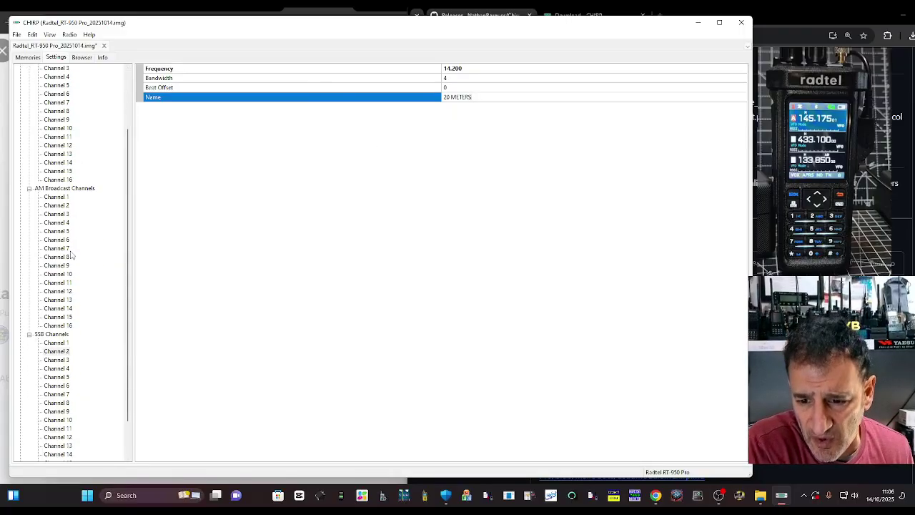
pyautogui.click(60, 447)
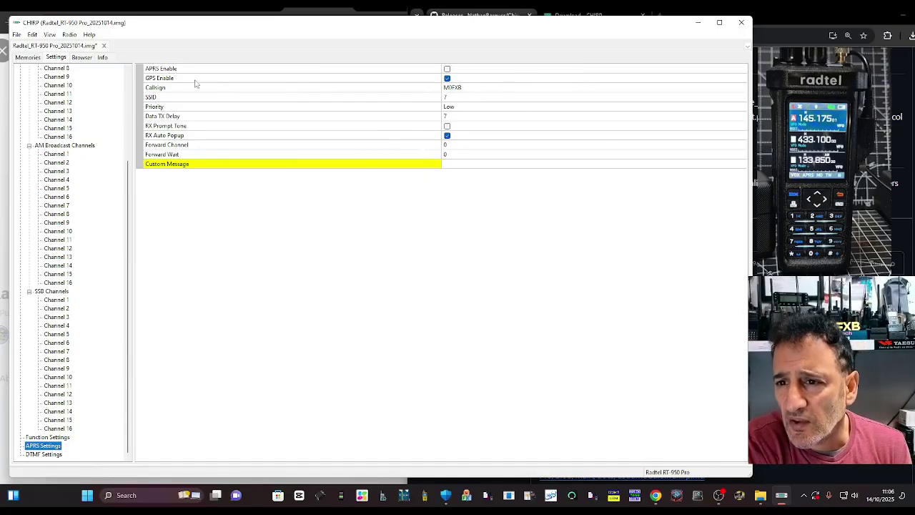
pyautogui.click(447, 97)
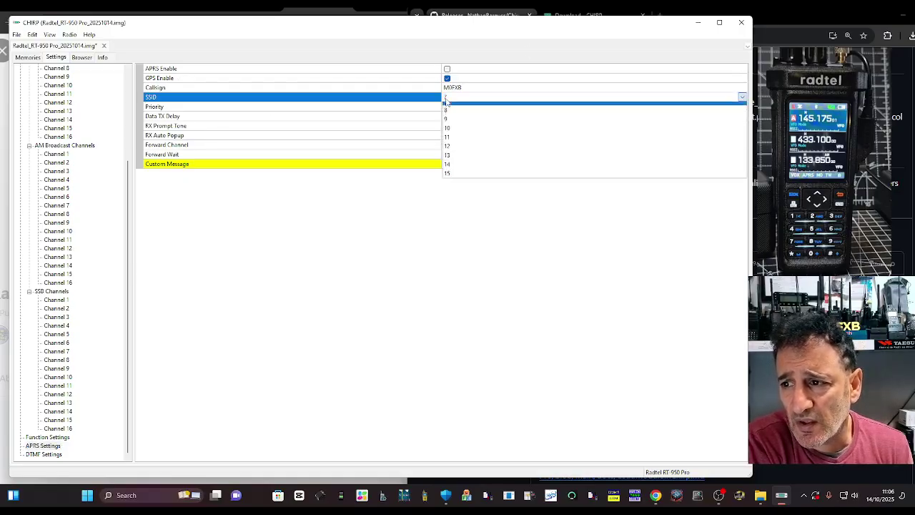
pyautogui.click(446, 98)
pyautogui.click(456, 152)
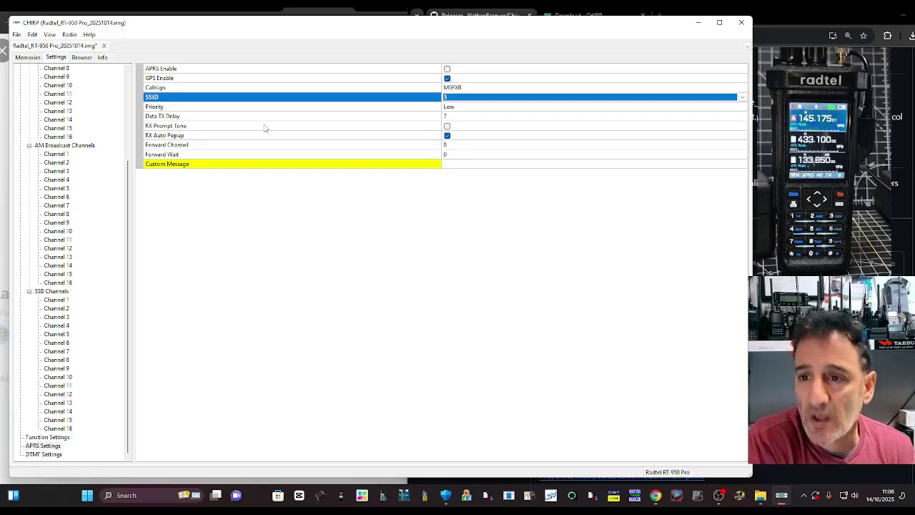
# - Open DTMF Settings and leave Code Group 1 at 101010, with Current ID 12345
pyautogui.click(59, 457)
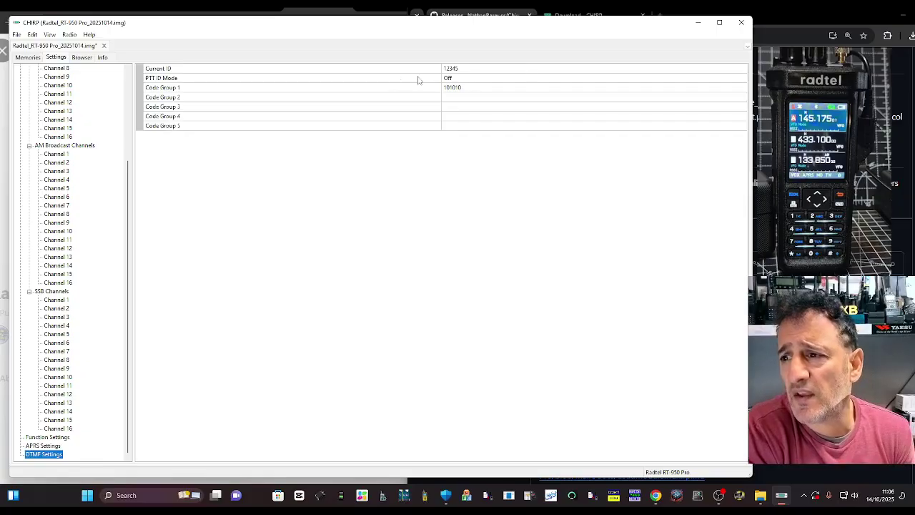
pyautogui.click(457, 89)
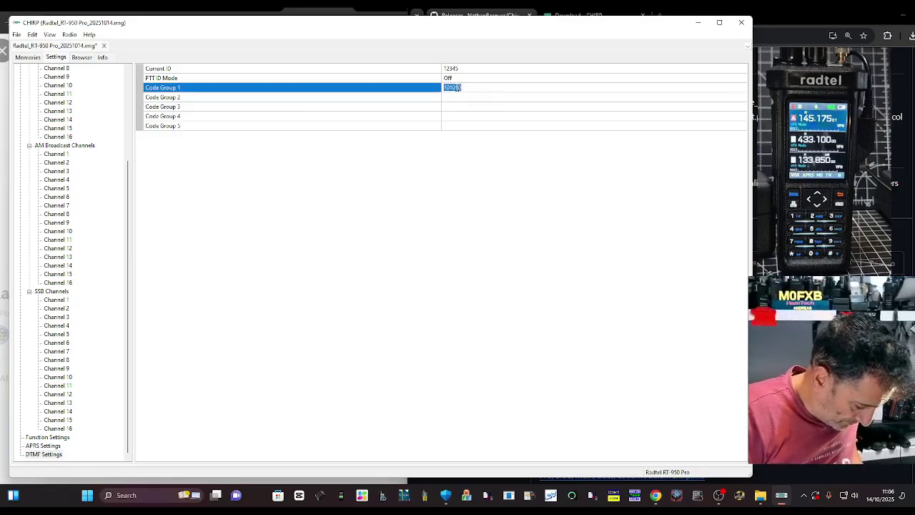
pyautogui.write('1522')
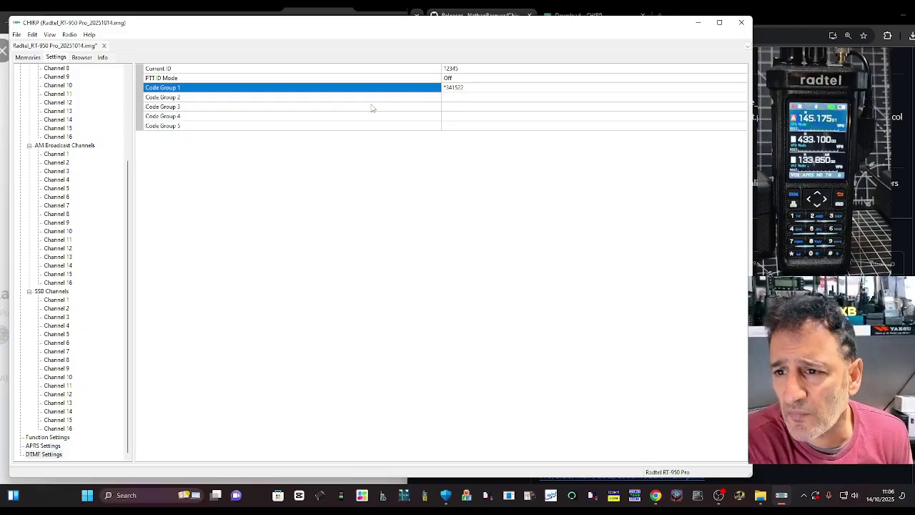
pyautogui.click(371, 107)
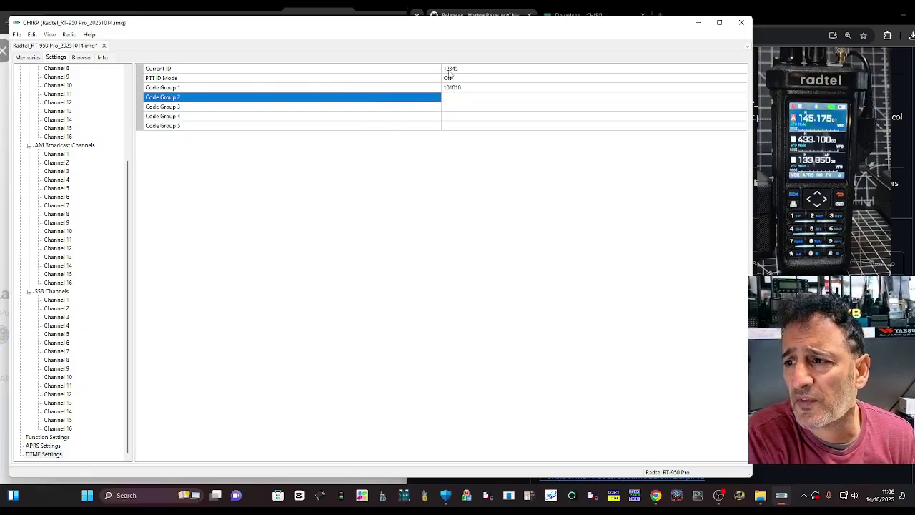
pyautogui.scroll(5, 93, 286)
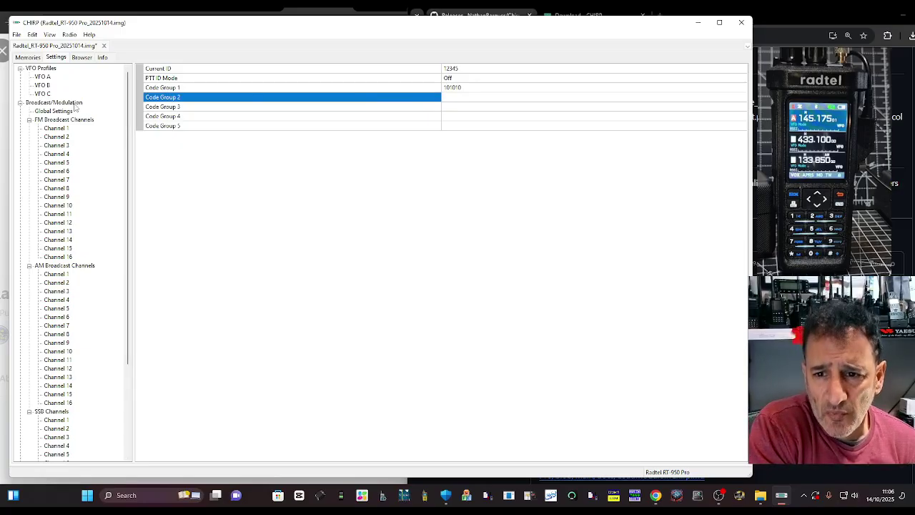
# - Review the Global Settings for broadcast and modulation options
pyautogui.click(57, 113)
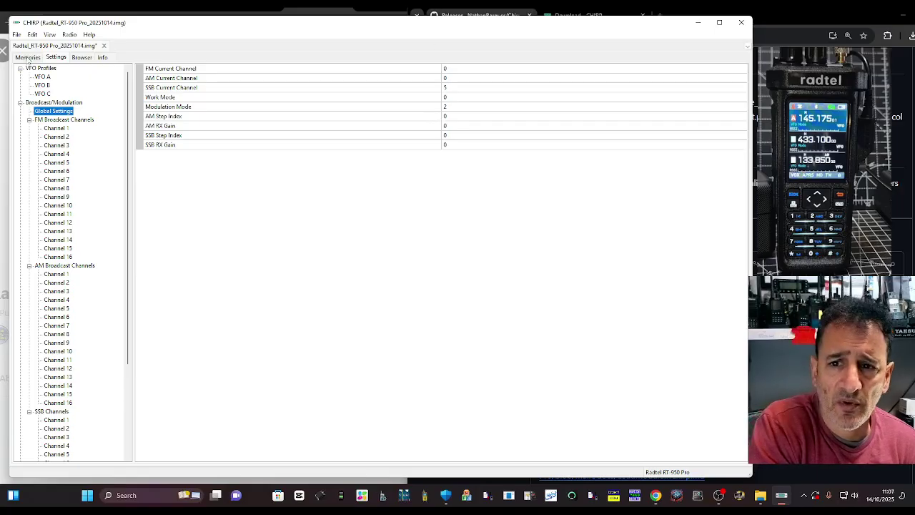
pyautogui.scroll(-5, 74, 204)
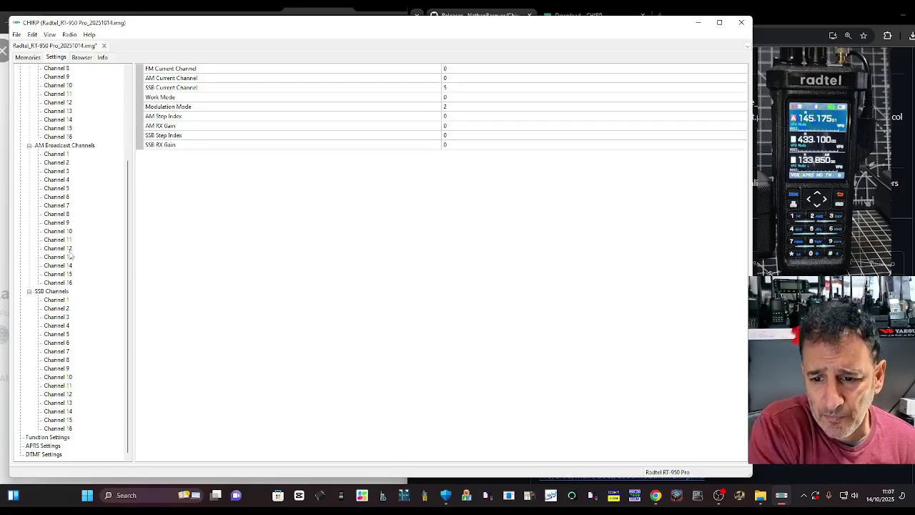
pyautogui.scroll(5, 70, 236)
# - Cycle through the Memories, Settings, Browser and Info tabs, ending on the memory grid
pyautogui.click(29, 57)
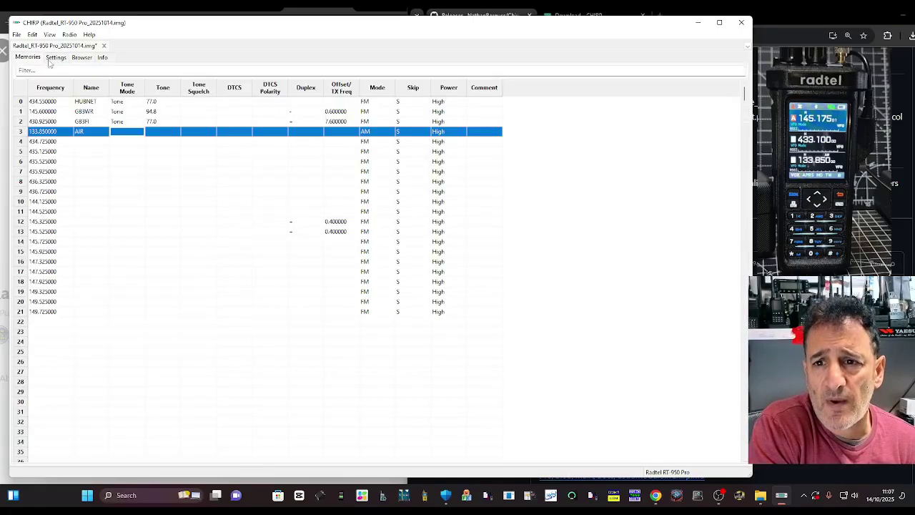
pyautogui.click(55, 58)
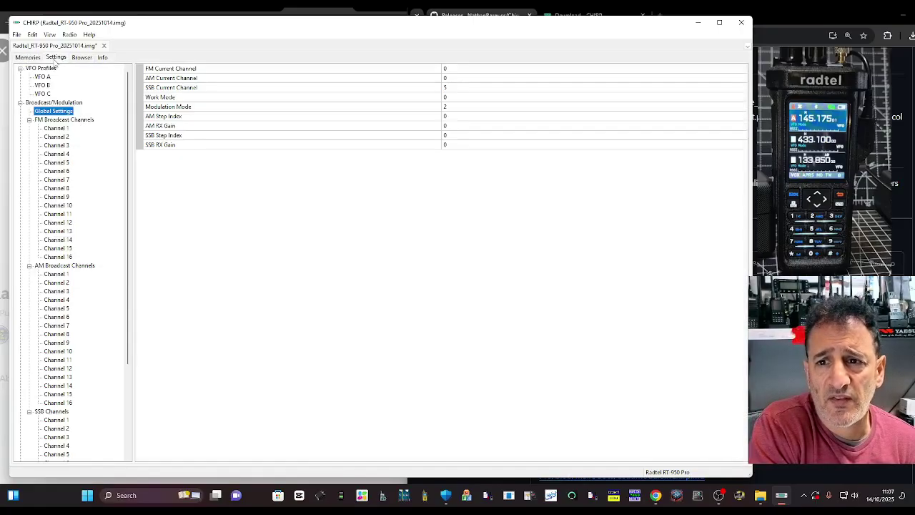
pyautogui.click(77, 59)
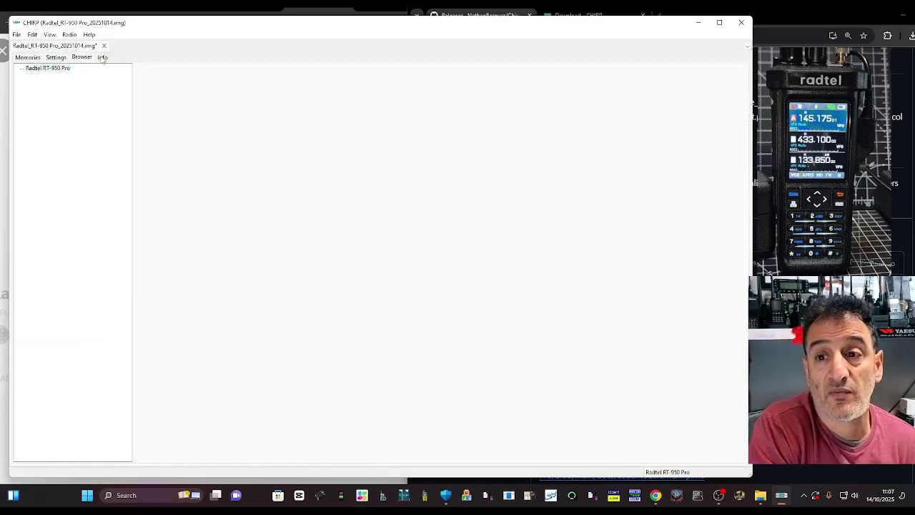
pyautogui.click(103, 57)
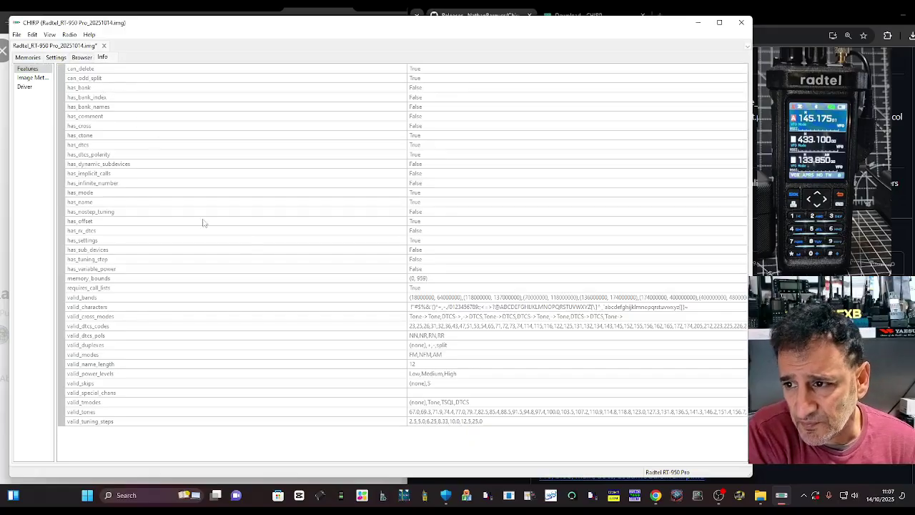
pyautogui.click(80, 59)
pyautogui.click(55, 58)
pyautogui.click(29, 58)
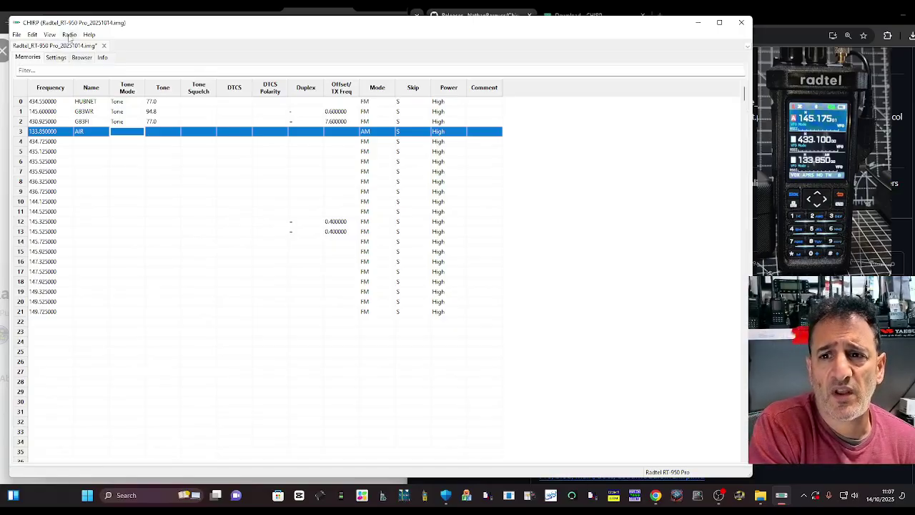
# - Upload the memories to the radio on COM3, dismissing the communication error
pyautogui.click(715, 501)
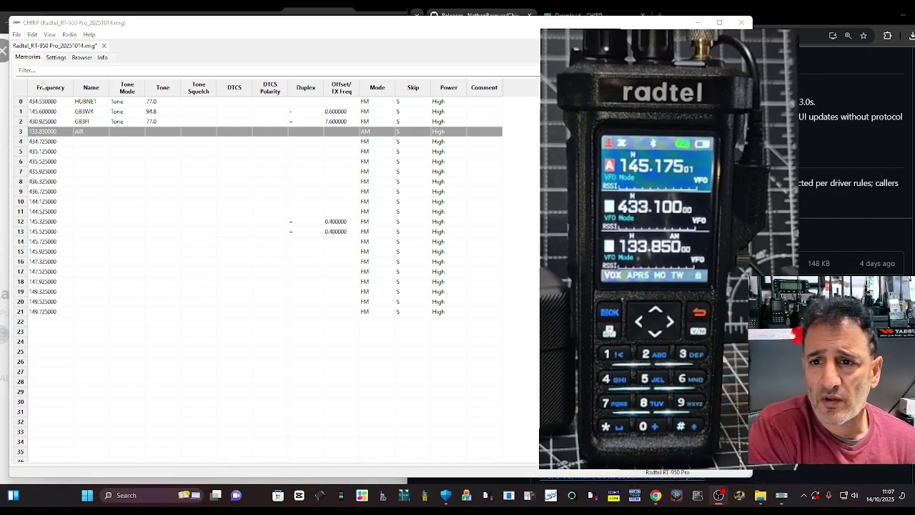
pyautogui.click(69, 35)
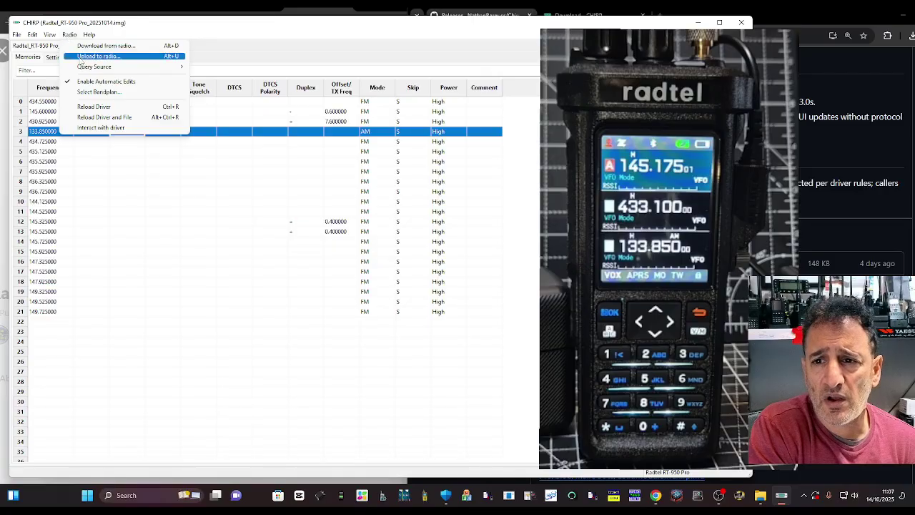
pyautogui.click(98, 55)
pyautogui.click(319, 302)
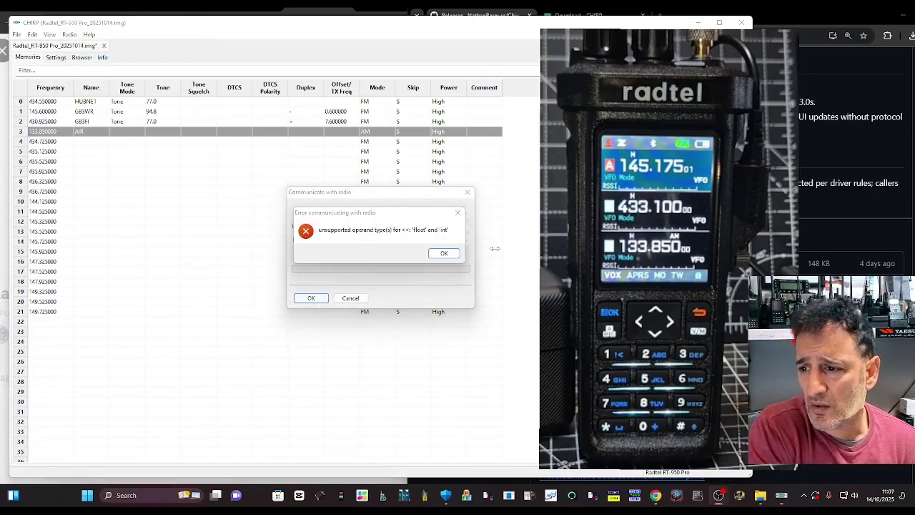
pyautogui.click(444, 254)
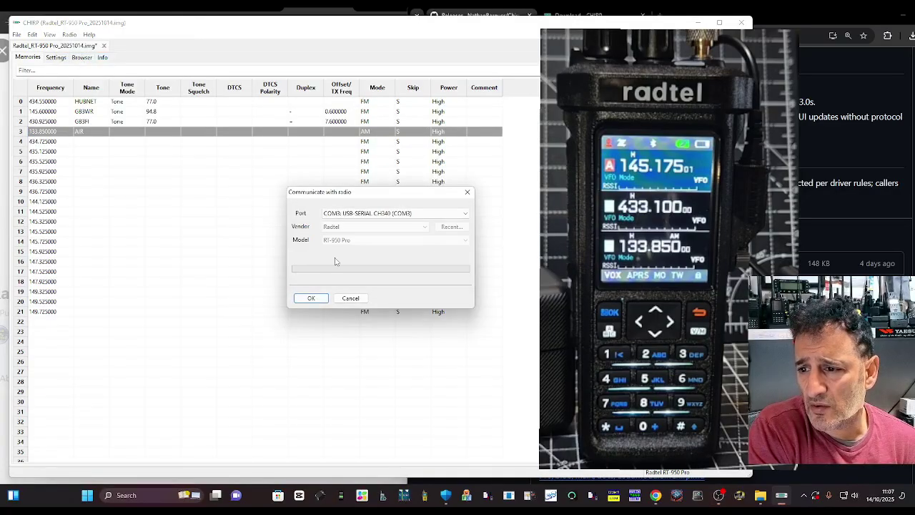
pyautogui.click(310, 299)
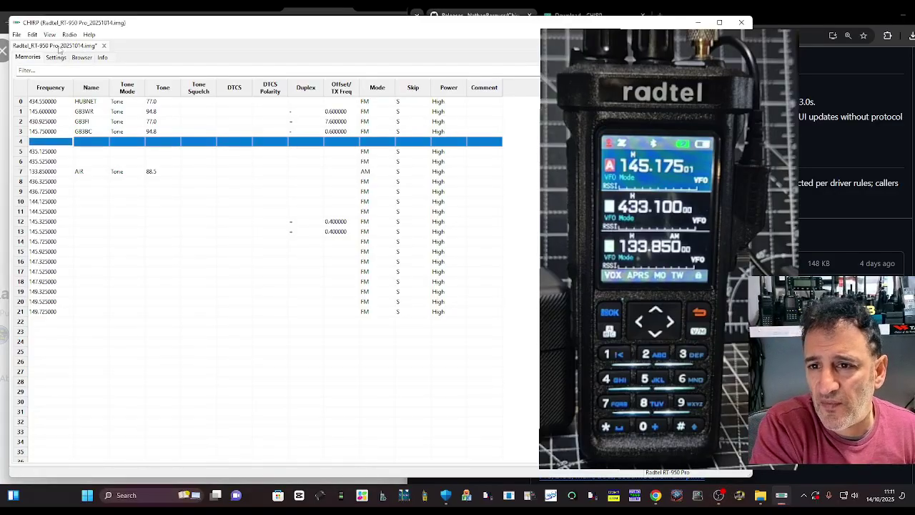
# - Retry the COM3 upload, which fails again with an operand-type error
pyautogui.click(69, 35)
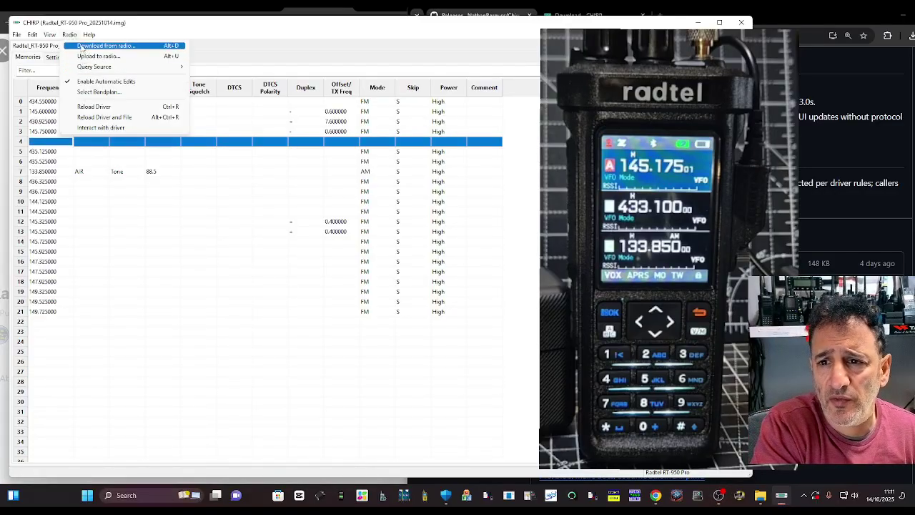
pyautogui.click(87, 56)
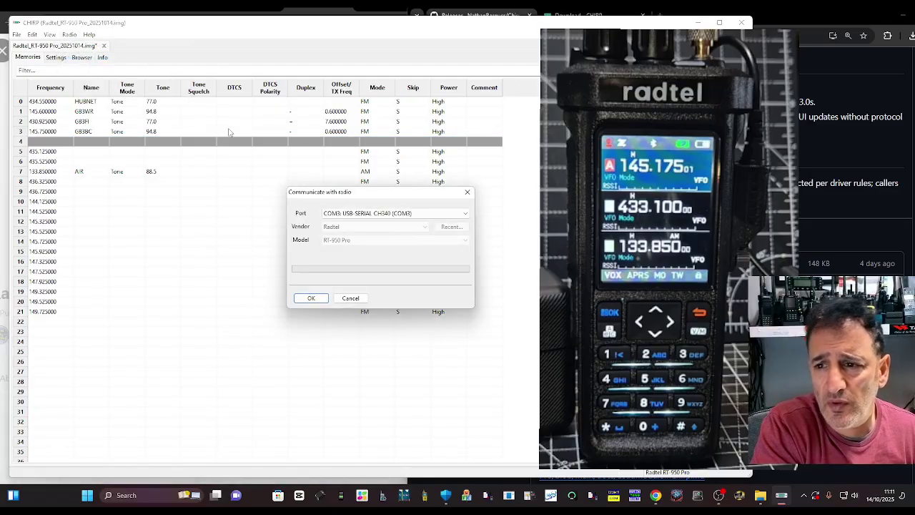
pyautogui.click(309, 298)
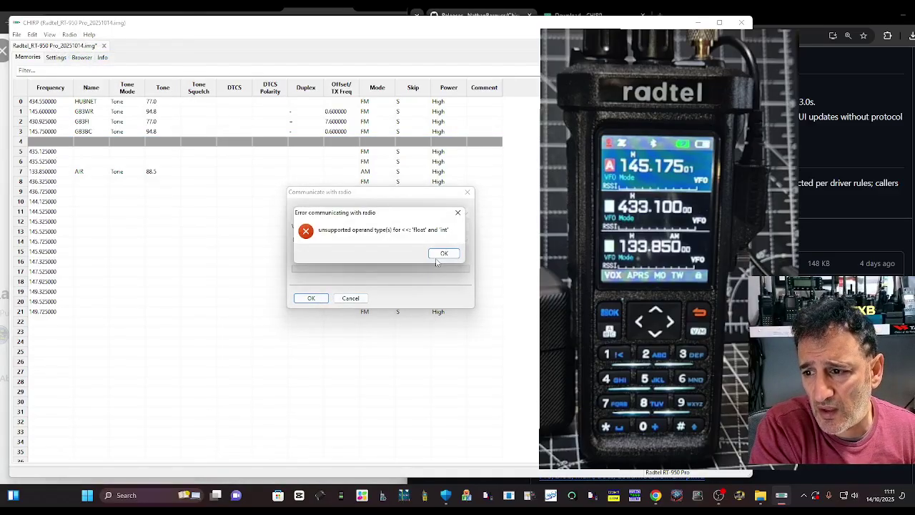
pyautogui.click(442, 254)
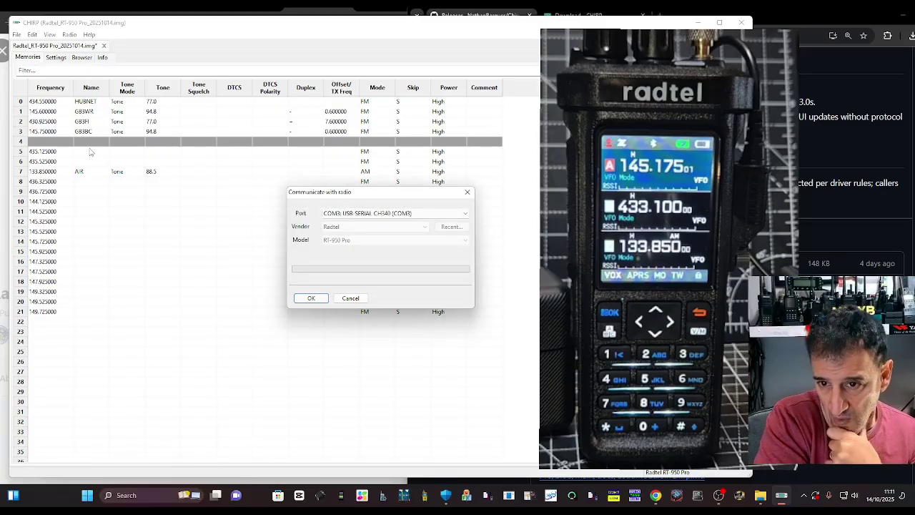
pyautogui.click(718, 495)
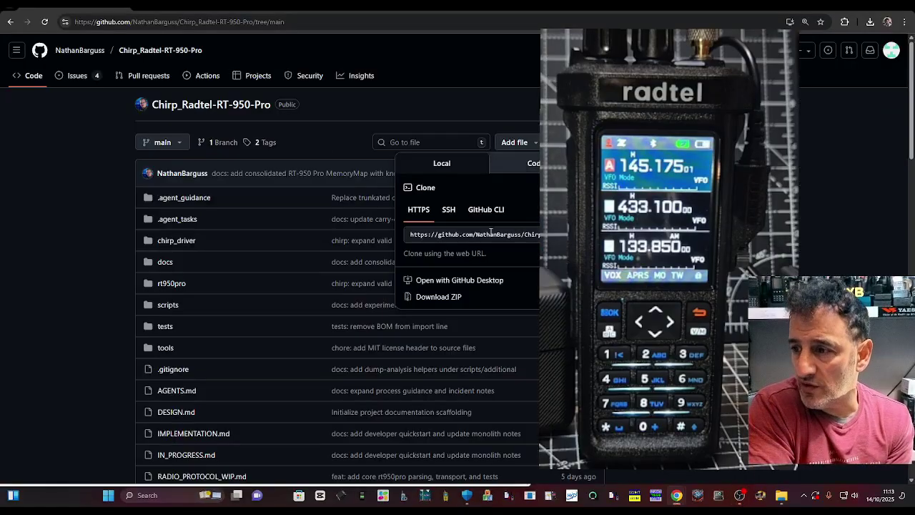
# - Download the Chirp_Radtel-RT-950-Pro repository as a ZIP and browse its folder in WinRAR
pyautogui.click(438, 296)
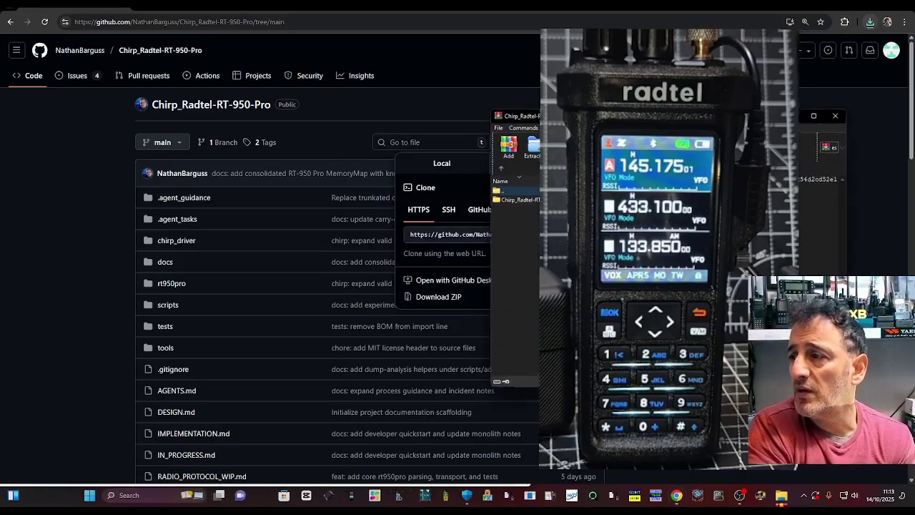
pyautogui.doubleClick(515, 199)
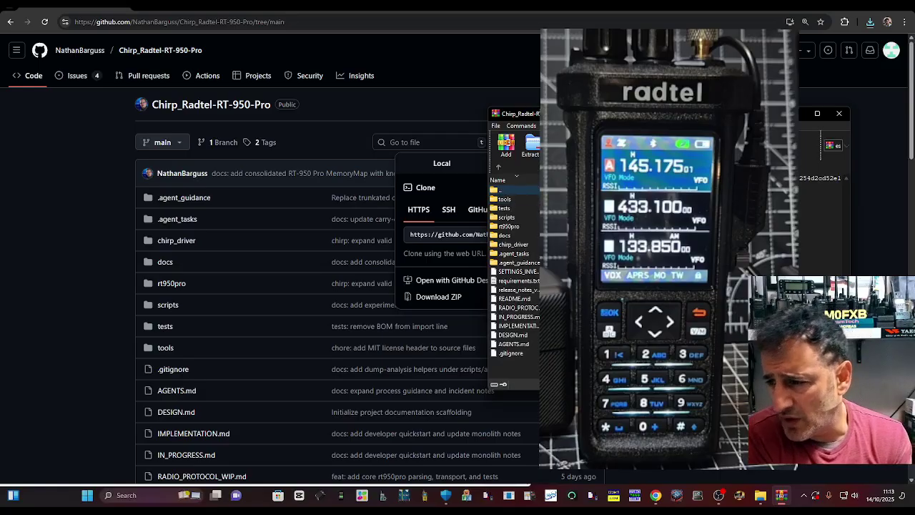
pyautogui.moveTo(668, 115); pyautogui.dragTo(417, 88)
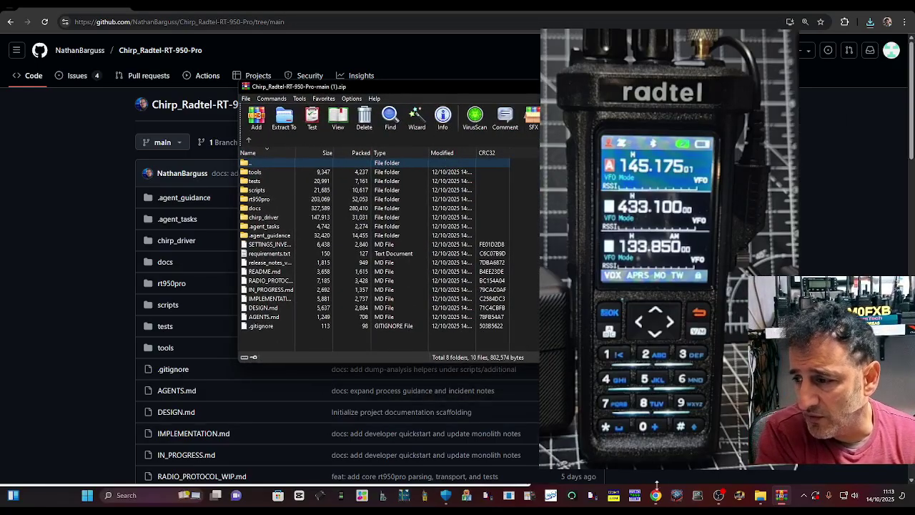
pyautogui.click(718, 495)
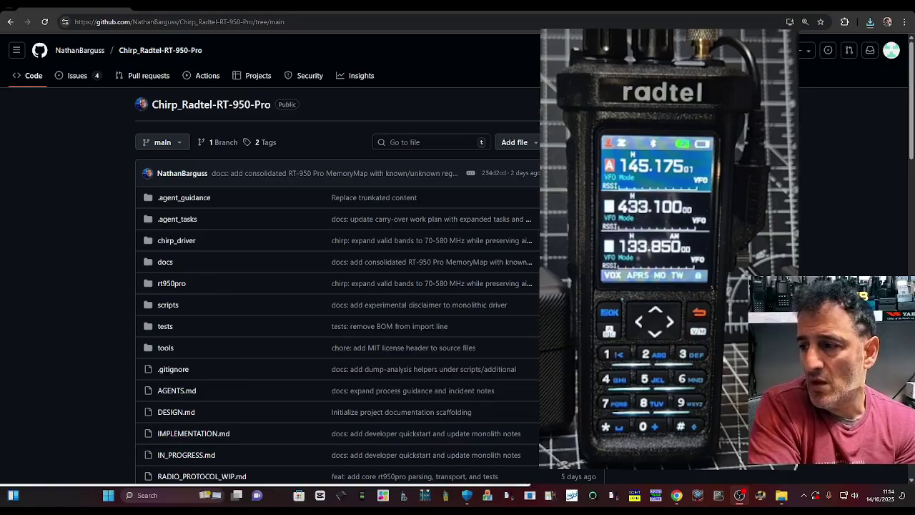